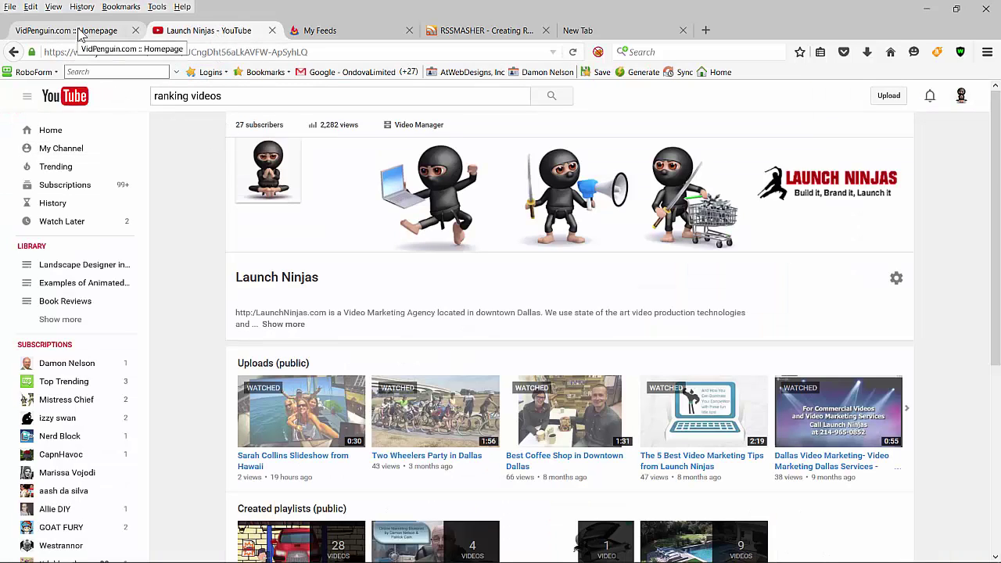
Step: Open the Launch Ninjas Hawaii slideshow video, copy its URL, and return to the VidPenguin dashboard
left_click(112, 69)
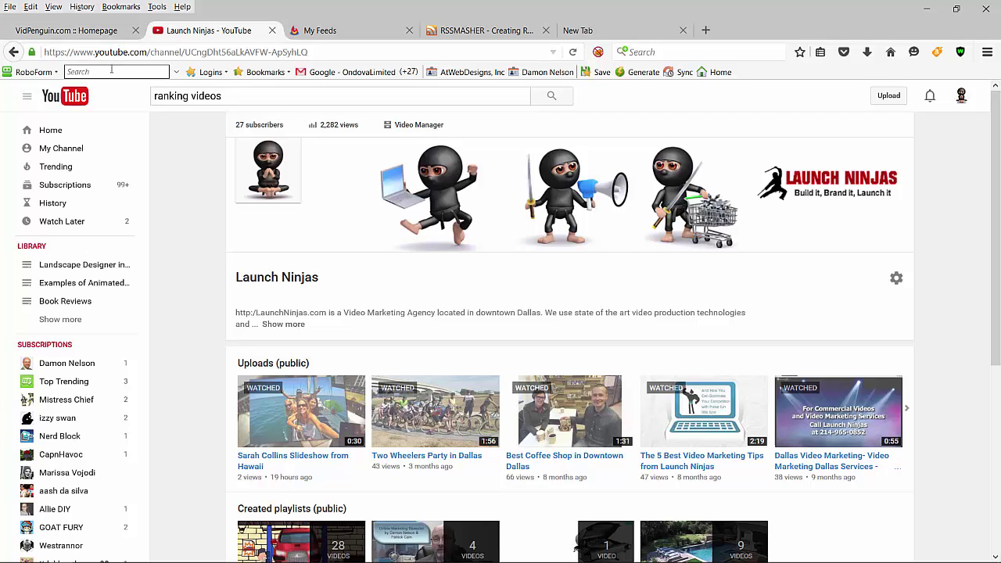
left_click(324, 35)
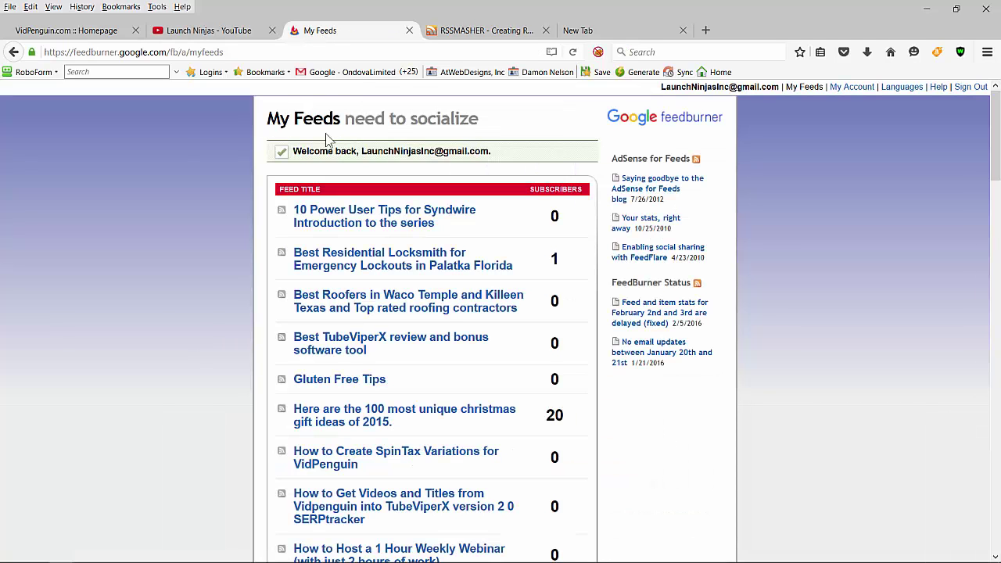
left_click(67, 33)
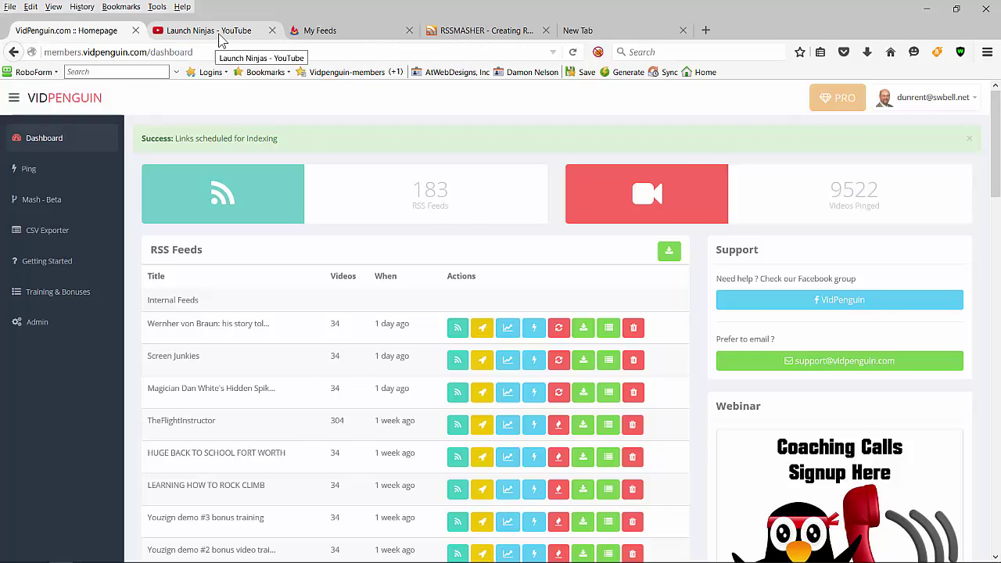
left_click(221, 33)
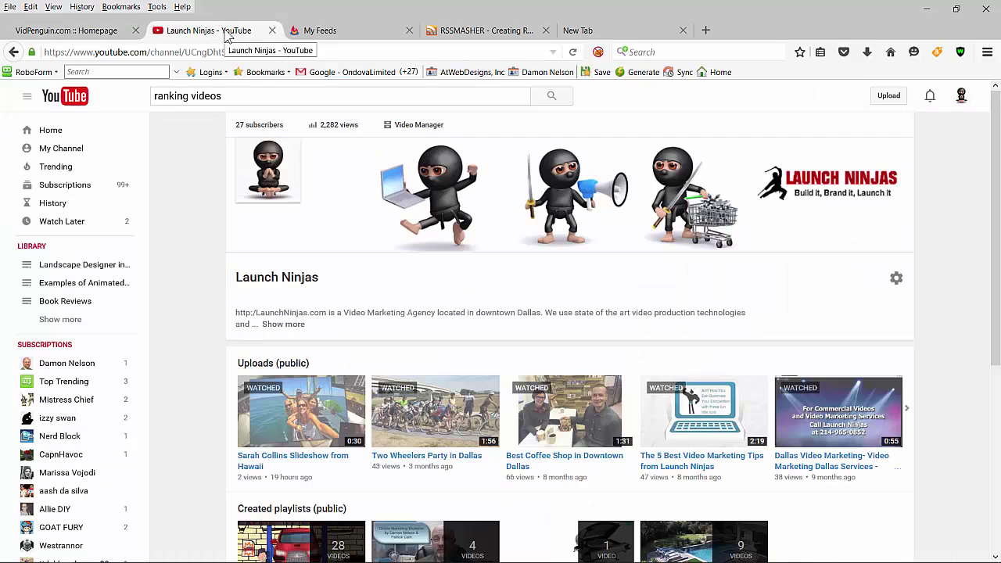
left_click(295, 465)
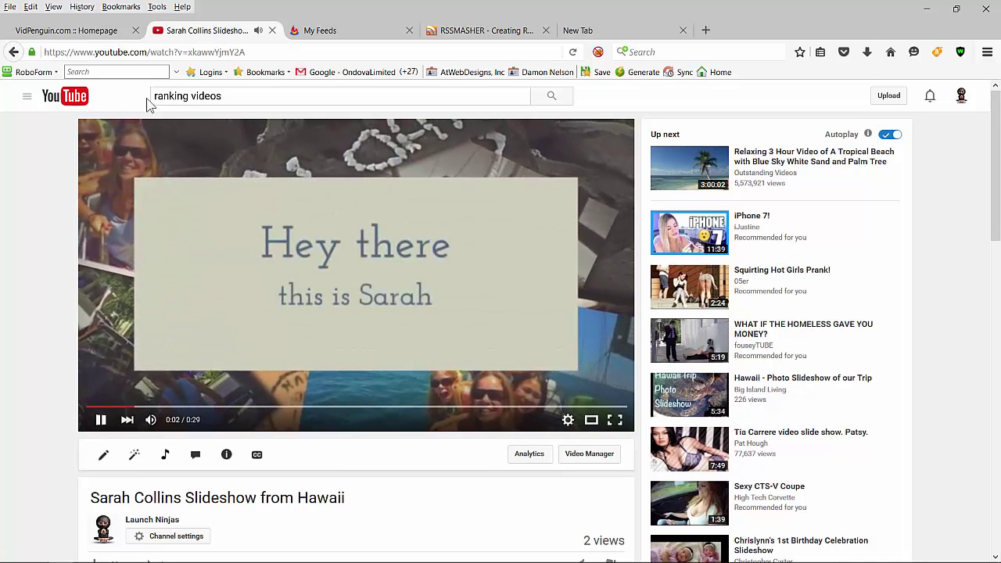
left_click(182, 54)
key("ctrl+c")
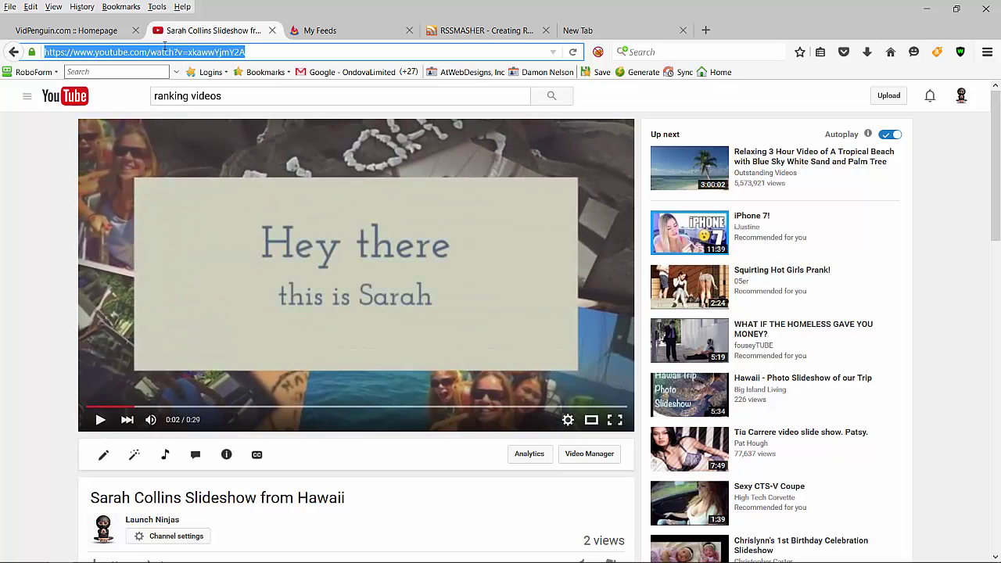
left_click(102, 29)
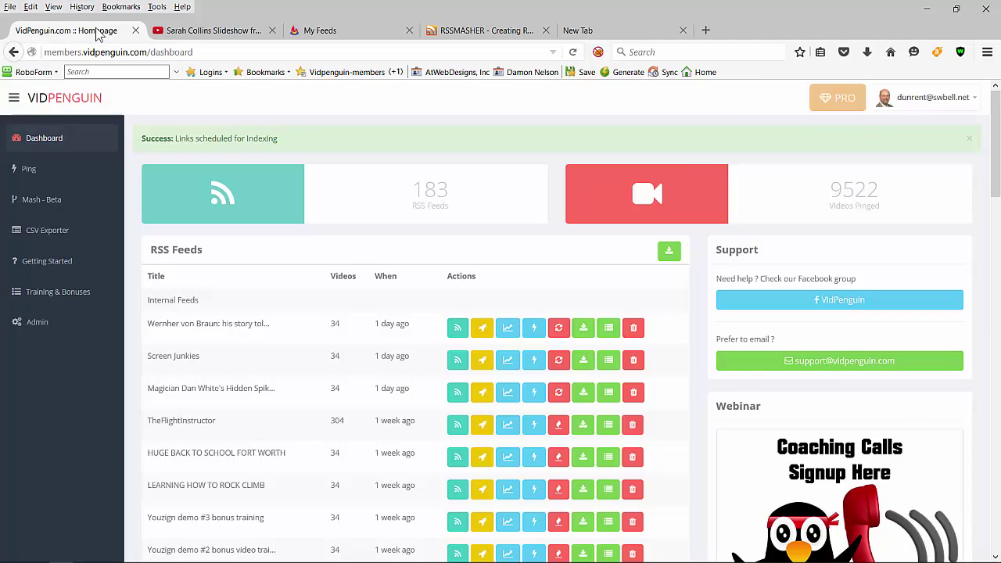
Step: Log in to VidPenguin with the saved RoboForm credentials
left_click(28, 170)
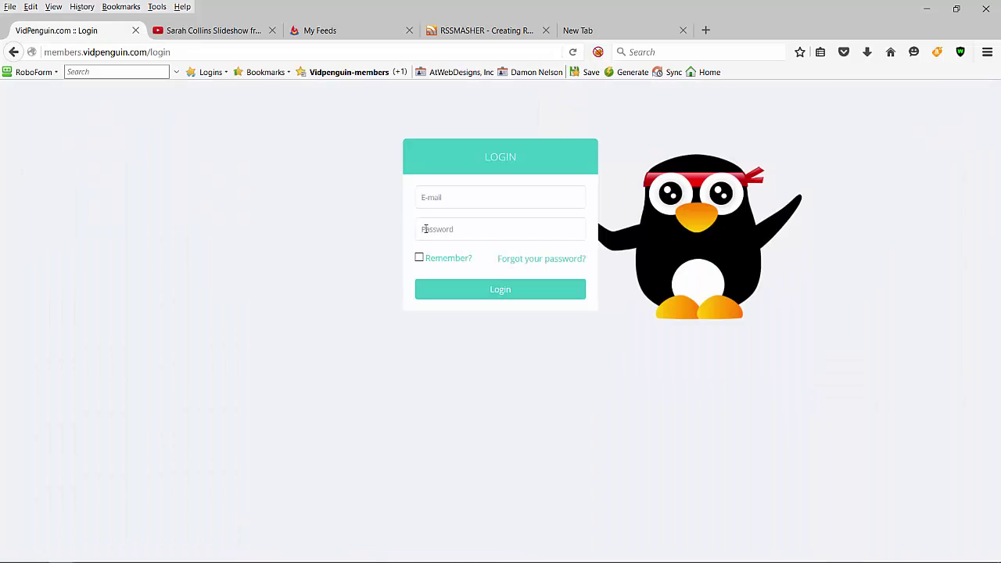
left_click(321, 71)
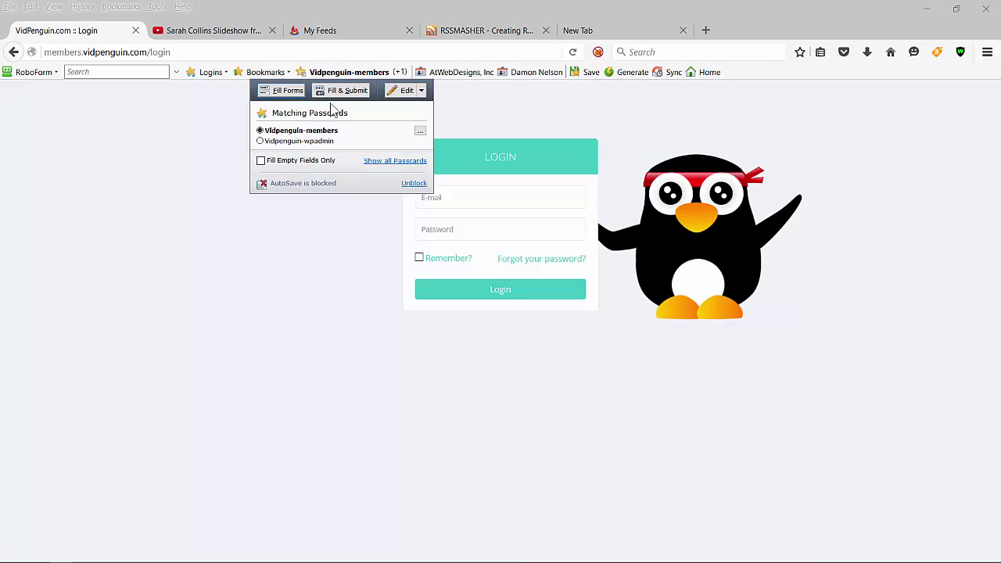
left_click(283, 90)
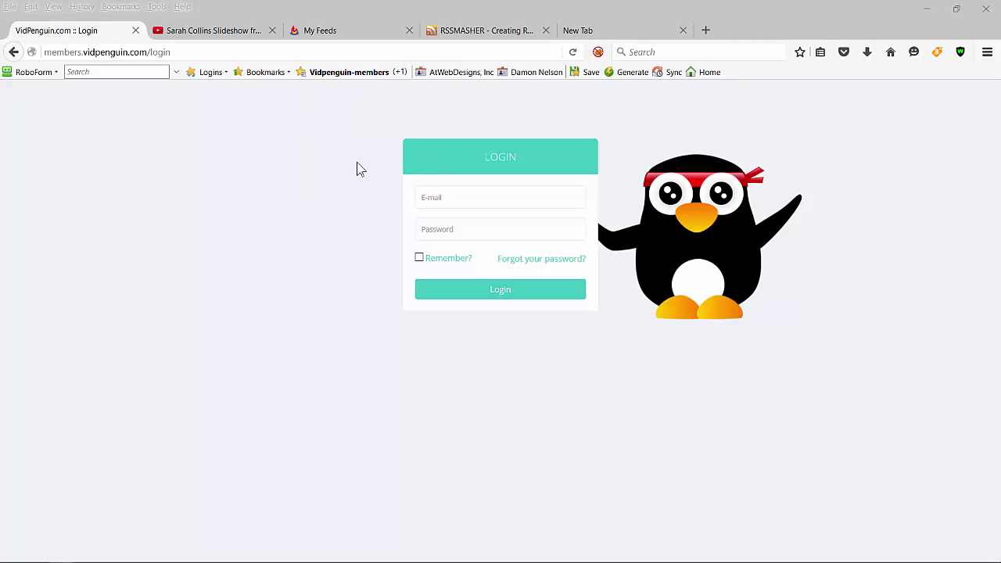
left_click(468, 290)
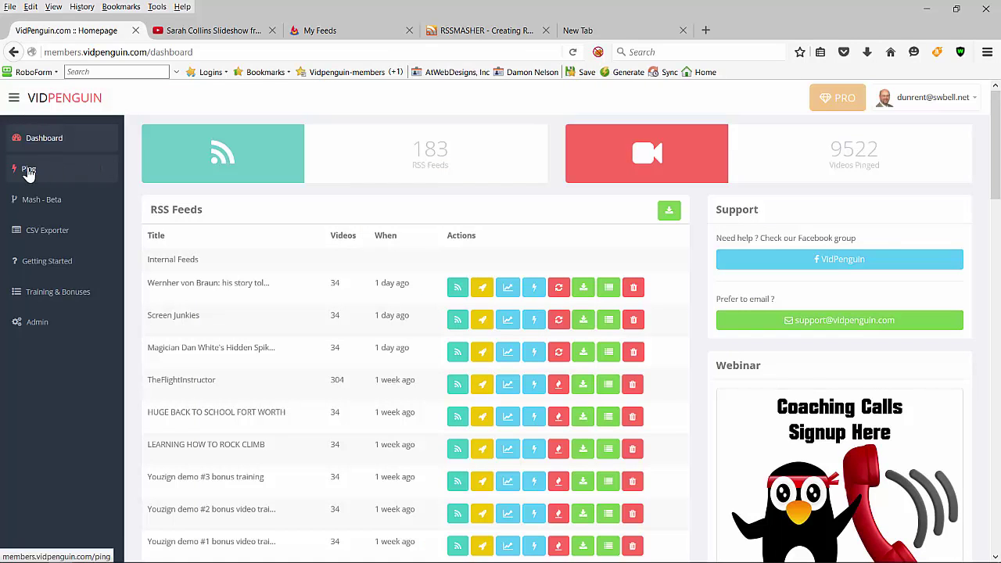
Step: Paste the Hawaii slideshow URL into the YouTube pinger and preview its URL variation settings
left_click(29, 173)
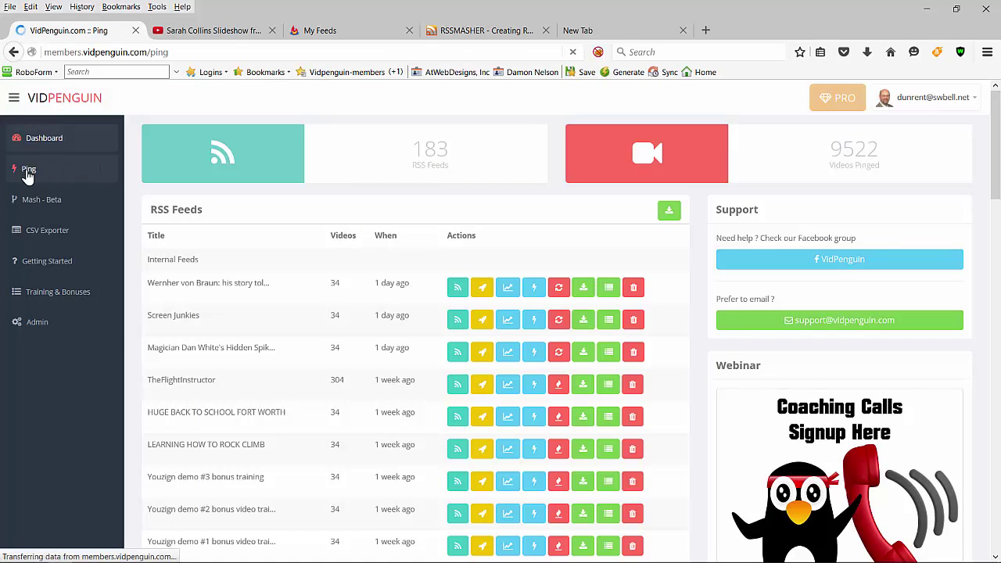
left_click(175, 173)
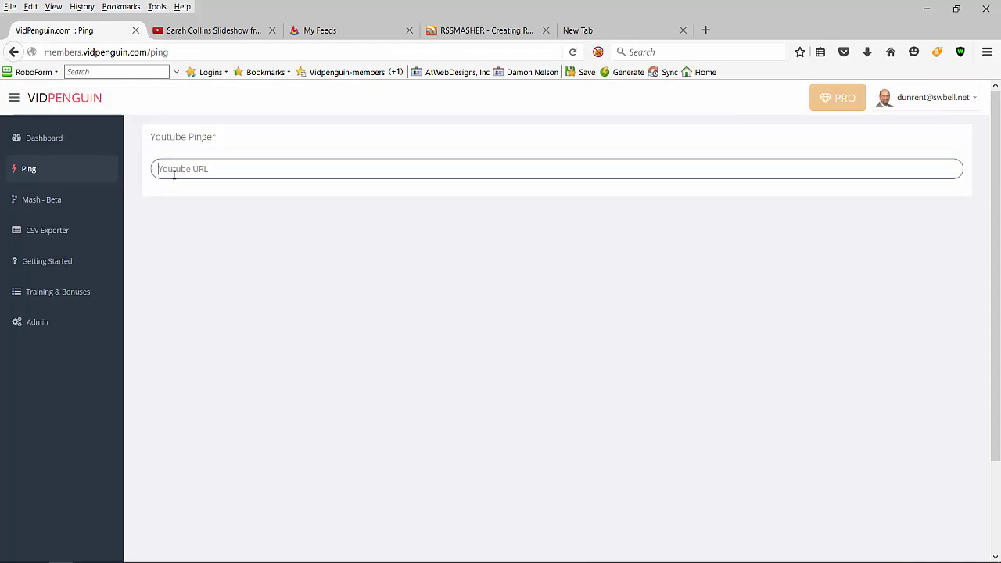
key("ctrl+v")
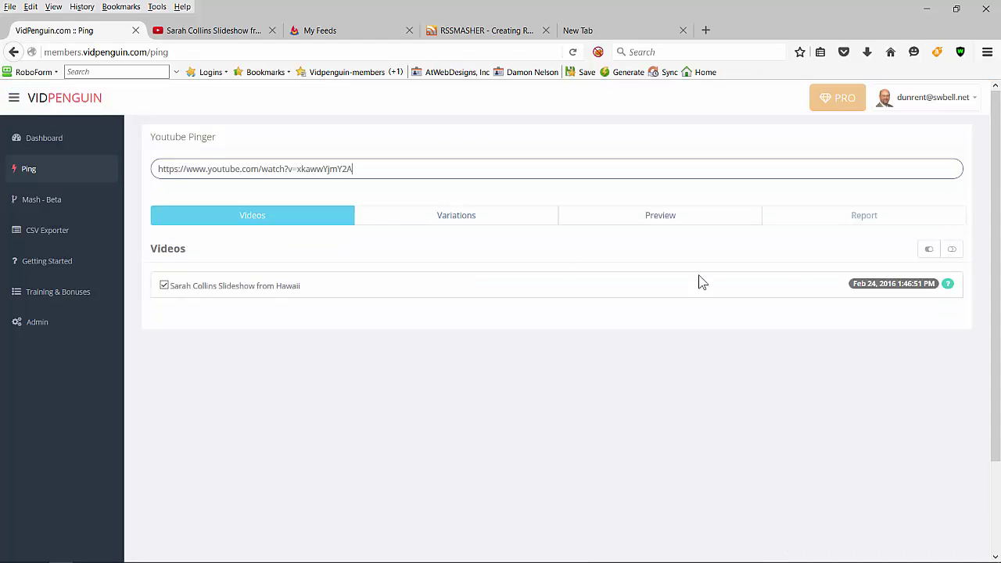
left_click(552, 233)
left_click(551, 219)
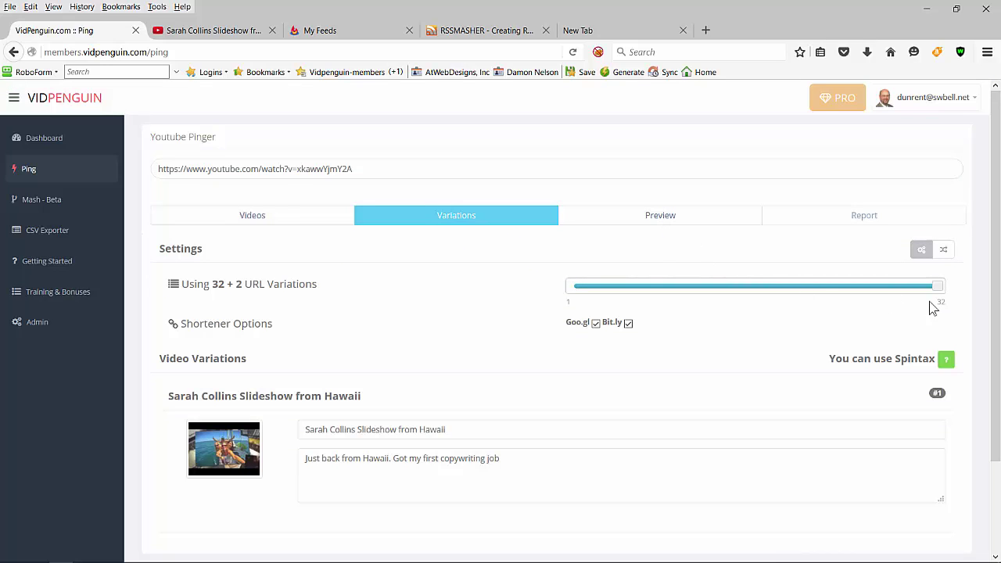
left_click(690, 219)
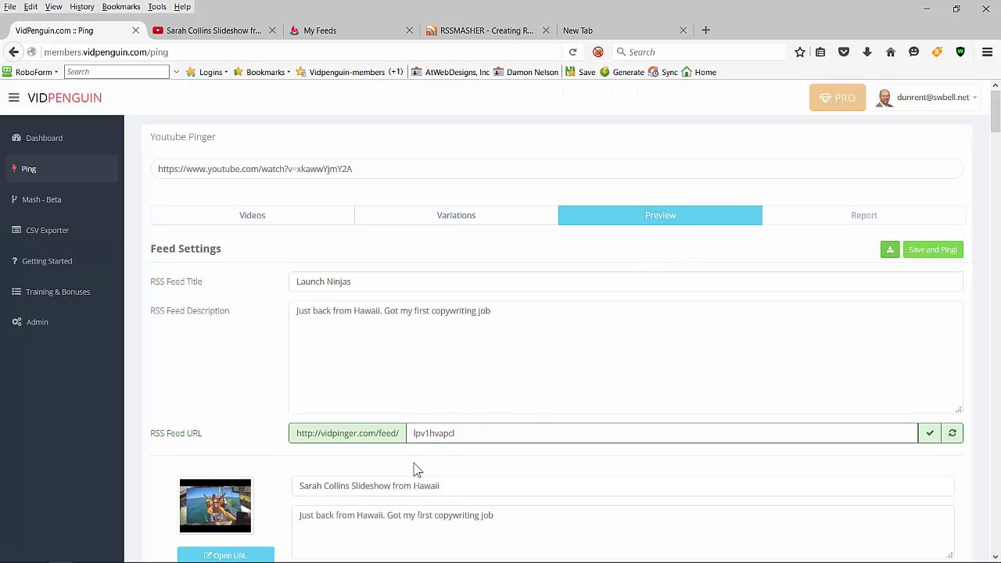
Step: Replace the feed URL slug and the Launch Ninjas title with the video title, then save and ping
left_click_drag(449, 488, 287, 478)
key("ctrl+c")
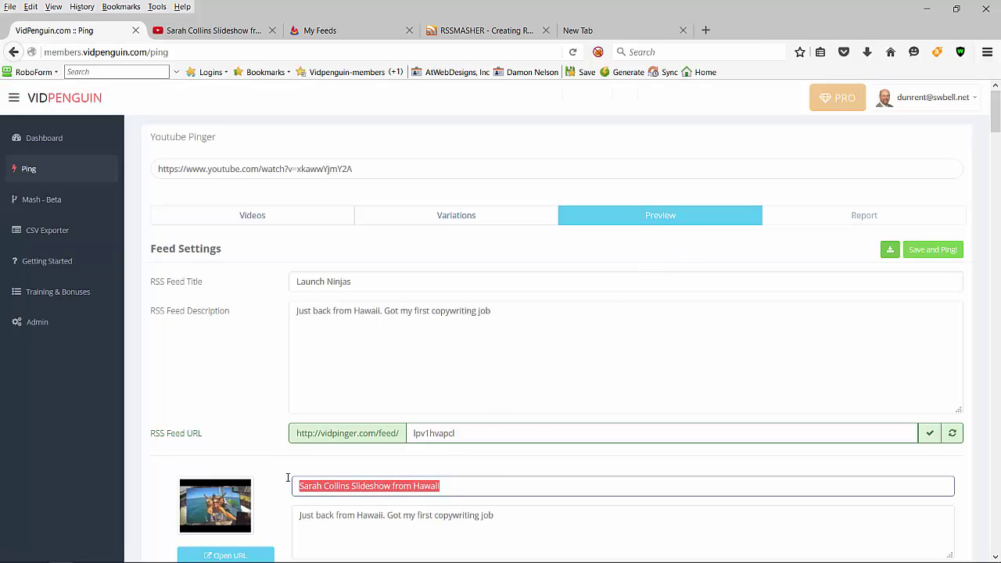
left_click_drag(461, 434, 389, 433)
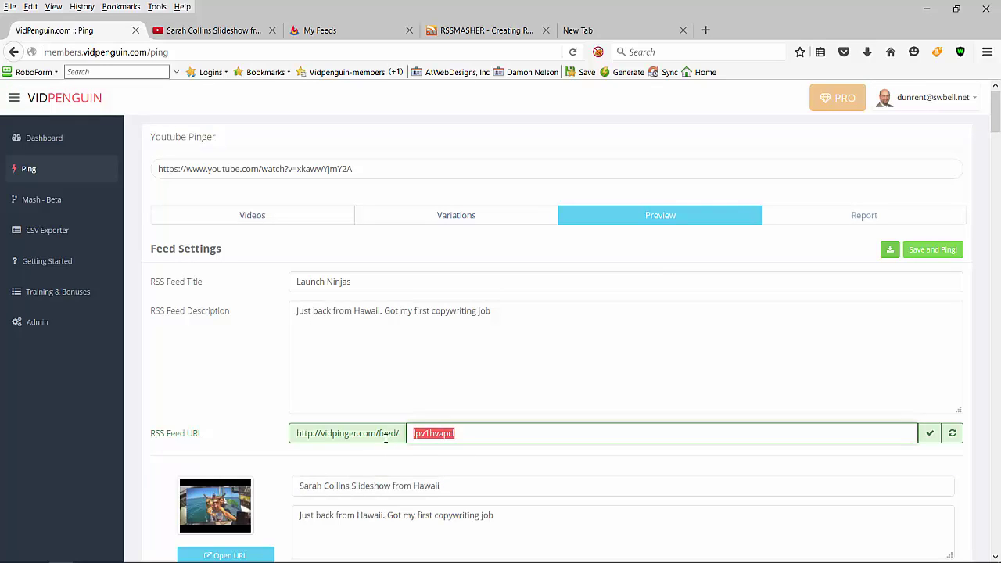
key("ctrl+v")
left_click_drag(385, 286, 243, 281)
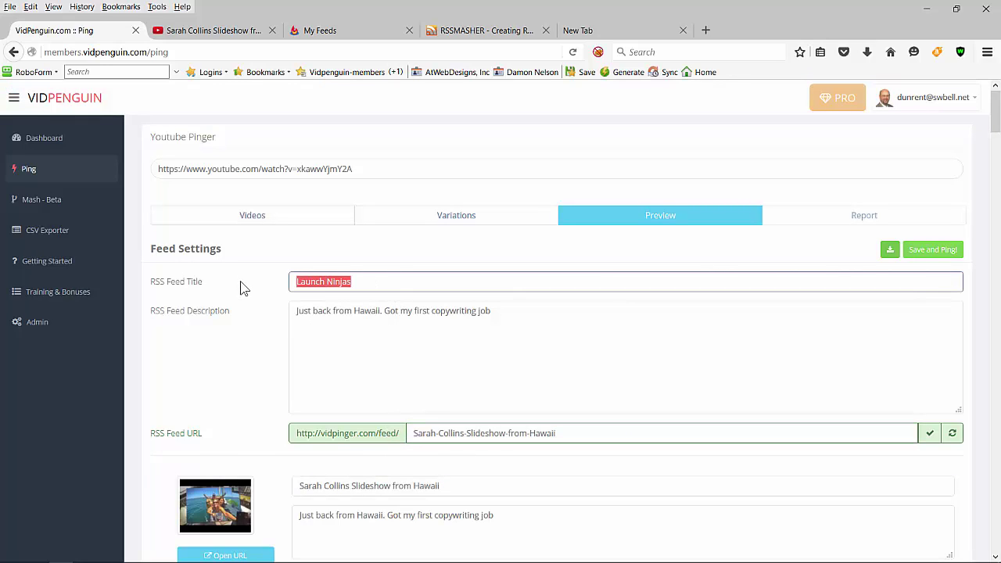
key("ctrl+v")
left_click(930, 250)
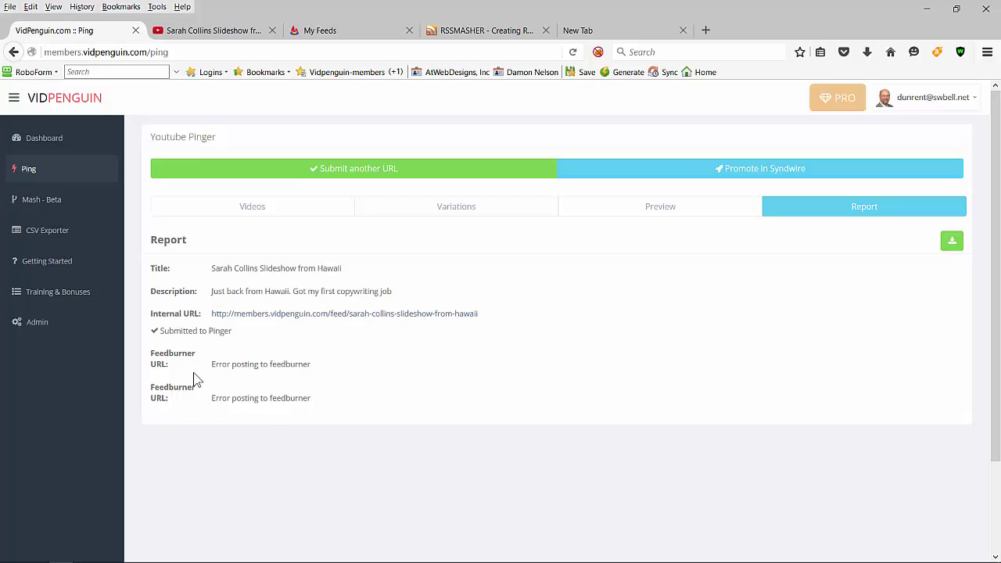
Step: Resend the Hawaii slideshow feed to FeedBurner and copy its internal feed page address
left_click(60, 143)
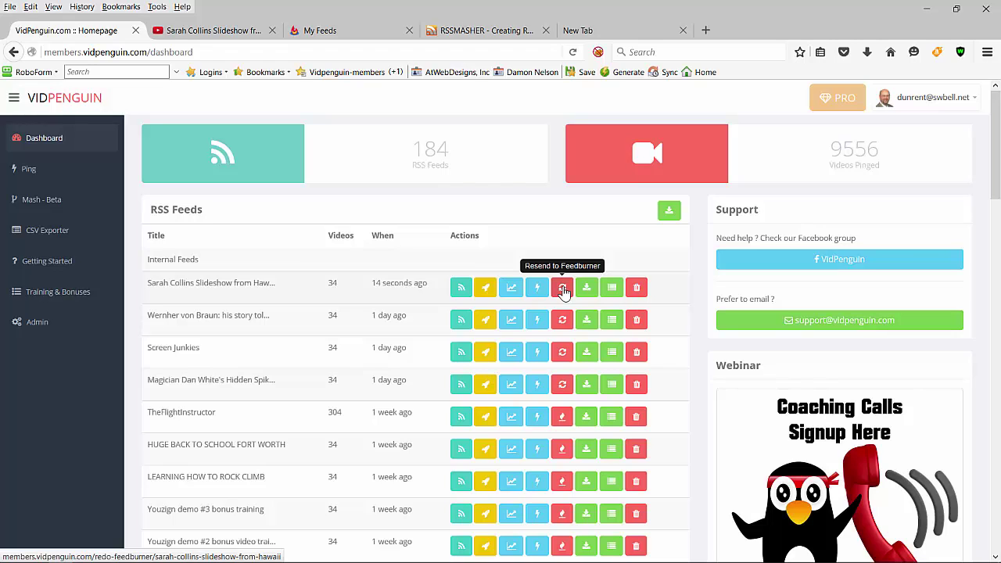
left_click(563, 292)
left_click(460, 289)
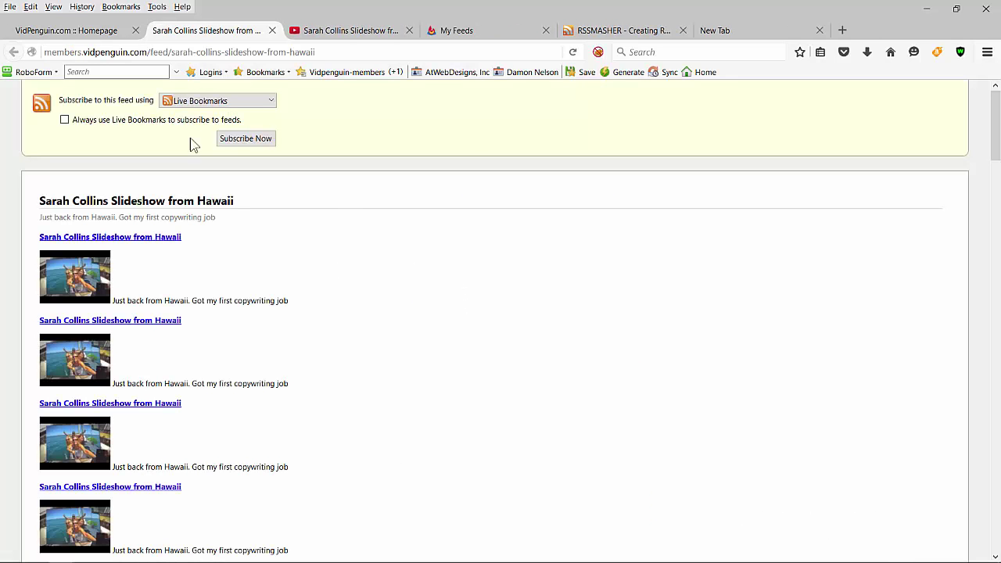
left_click(126, 52)
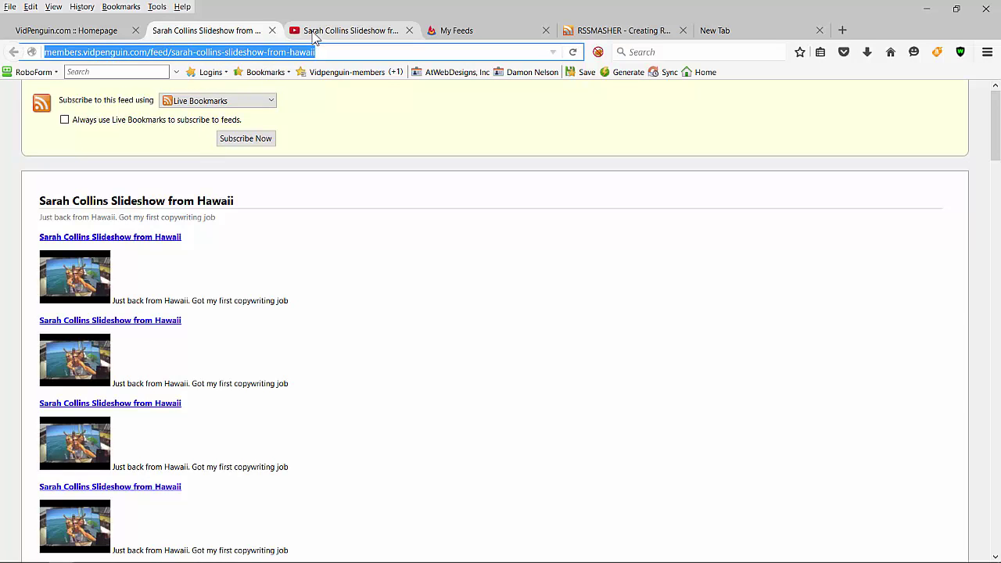
left_click(312, 35)
left_click(251, 33)
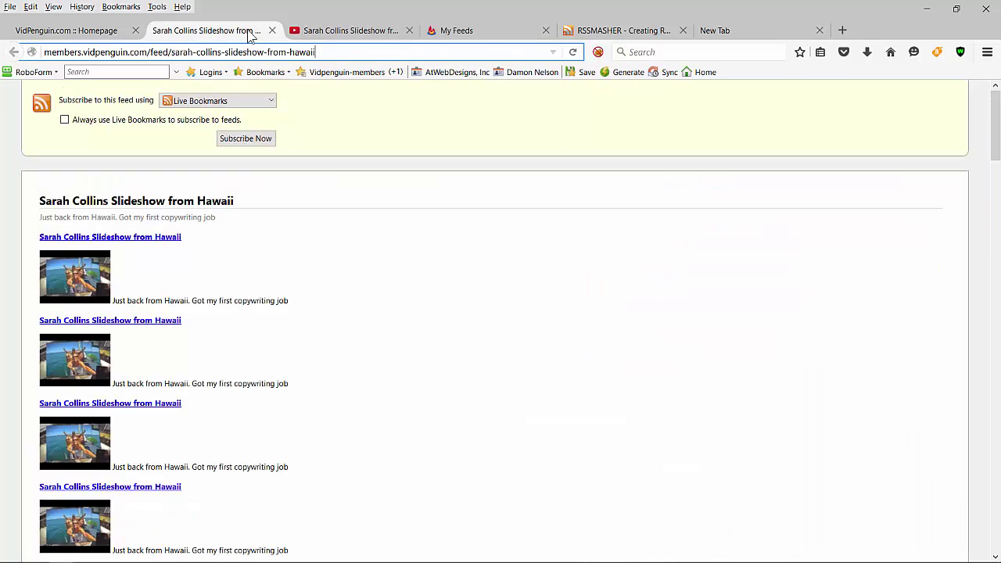
Step: Burn the VidPenguin Hawaii slideshow feed in FeedBurner, accepting the proposed title and address
left_click(487, 31)
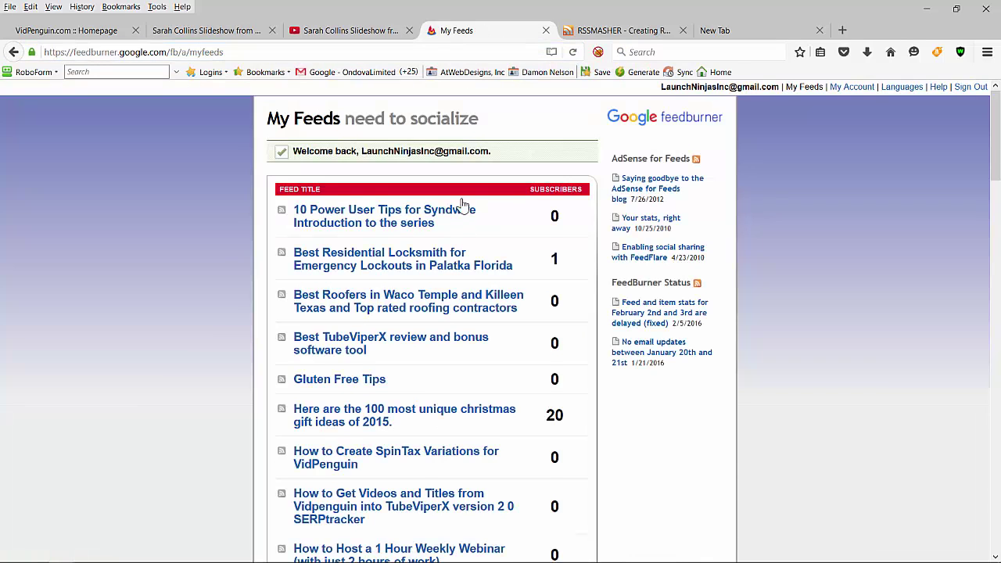
scroll(469, 199, "down", 15)
scroll(480, 176, "down", 10)
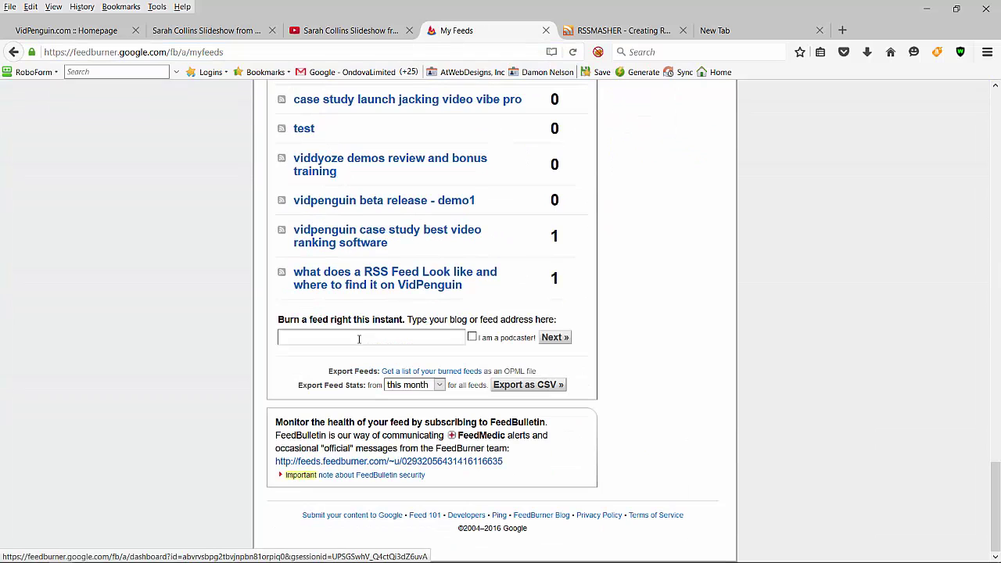
key("ctrl+v")
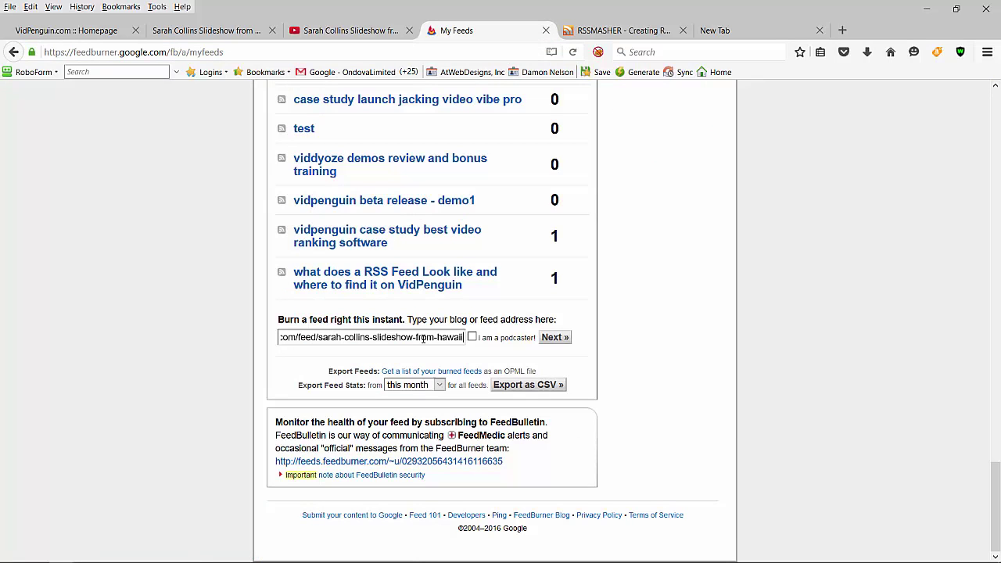
left_click(554, 339)
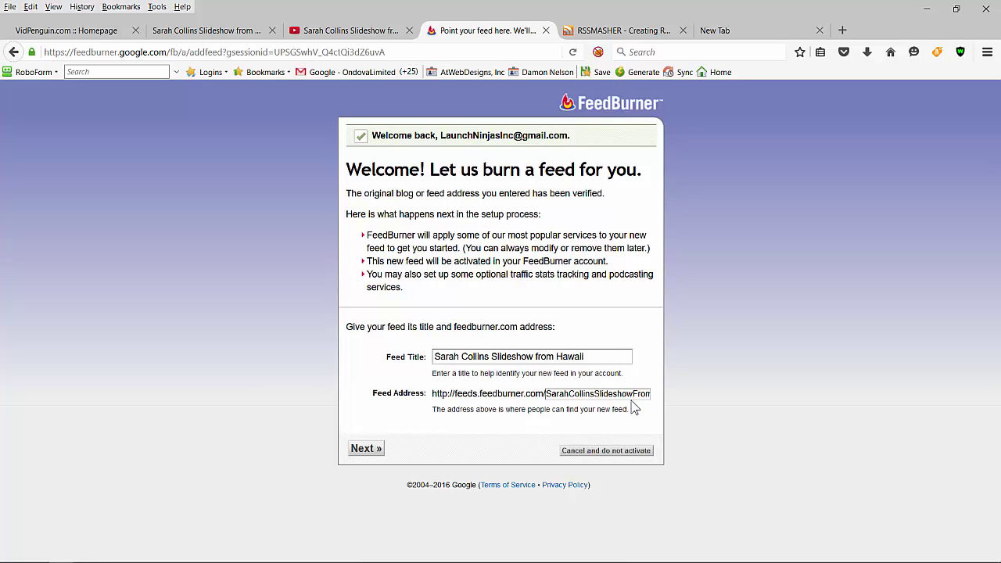
key("End")
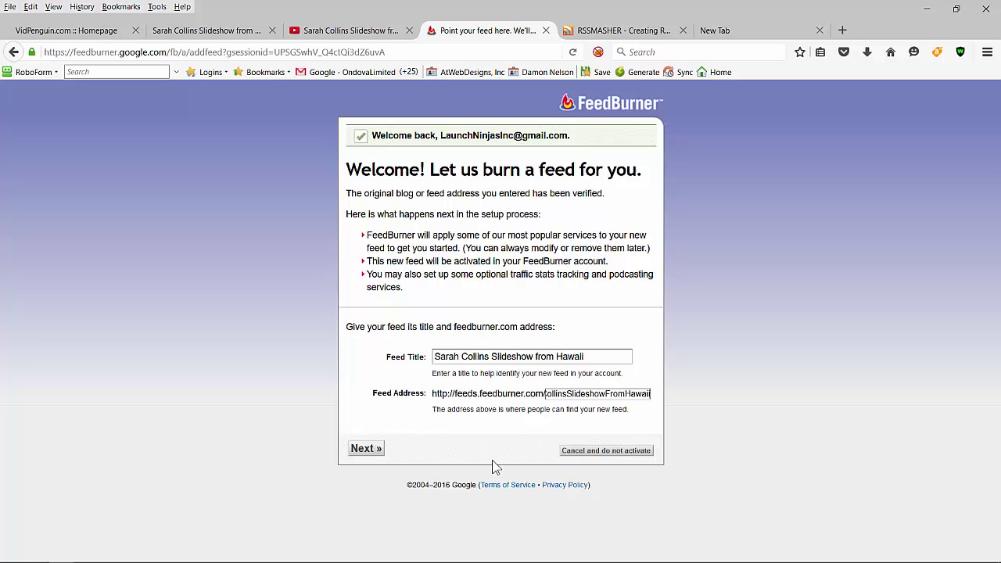
left_click(366, 450)
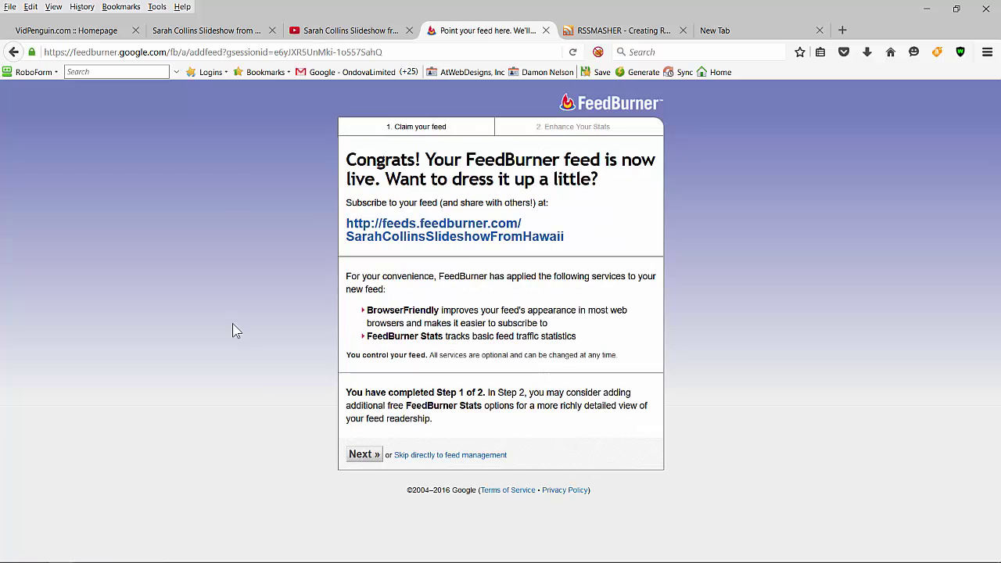
Step: Copy the new feeds.feedburner.com address and return to the VidPenguin dashboard
left_click(477, 236)
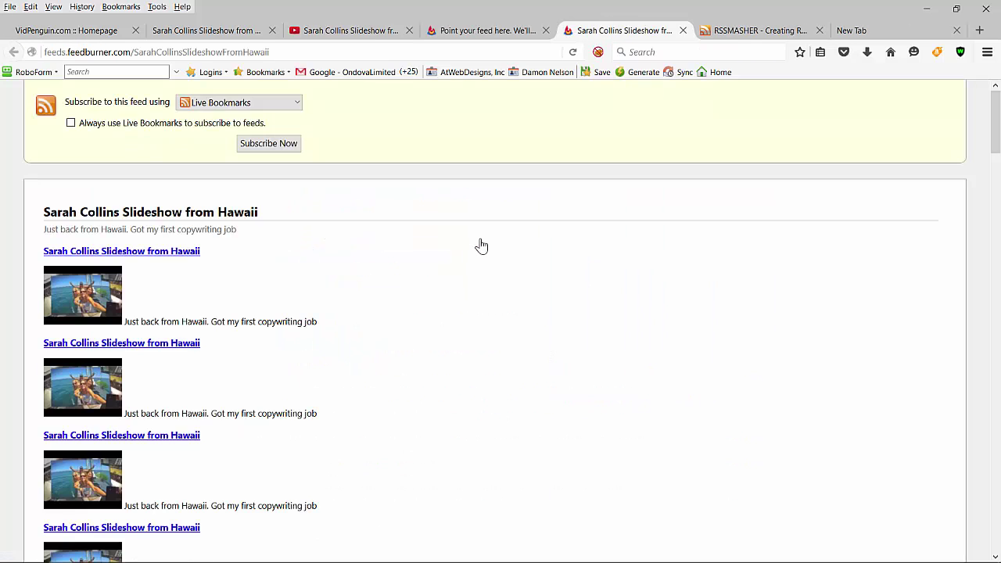
left_click(224, 51)
key("ctrl+c")
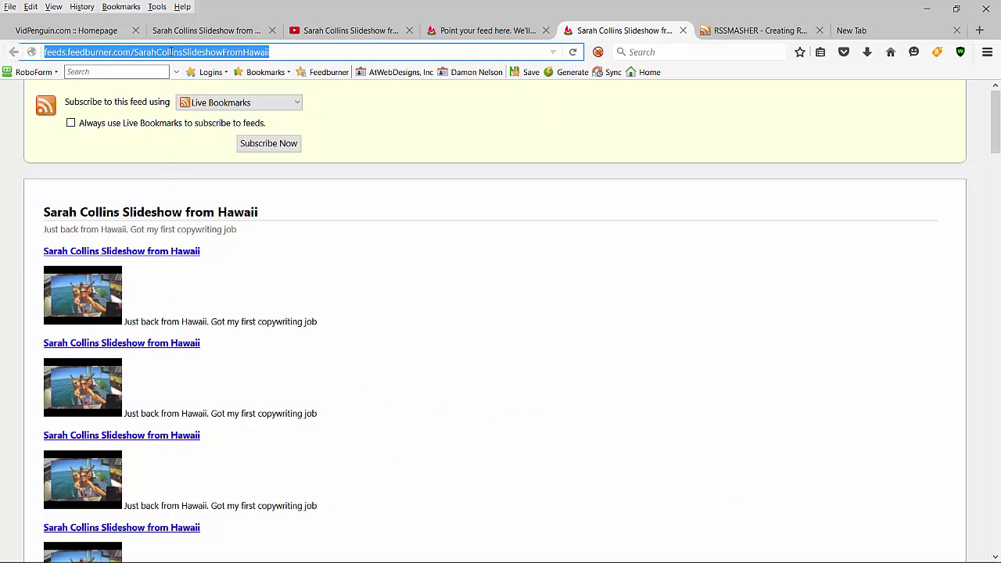
left_click(83, 32)
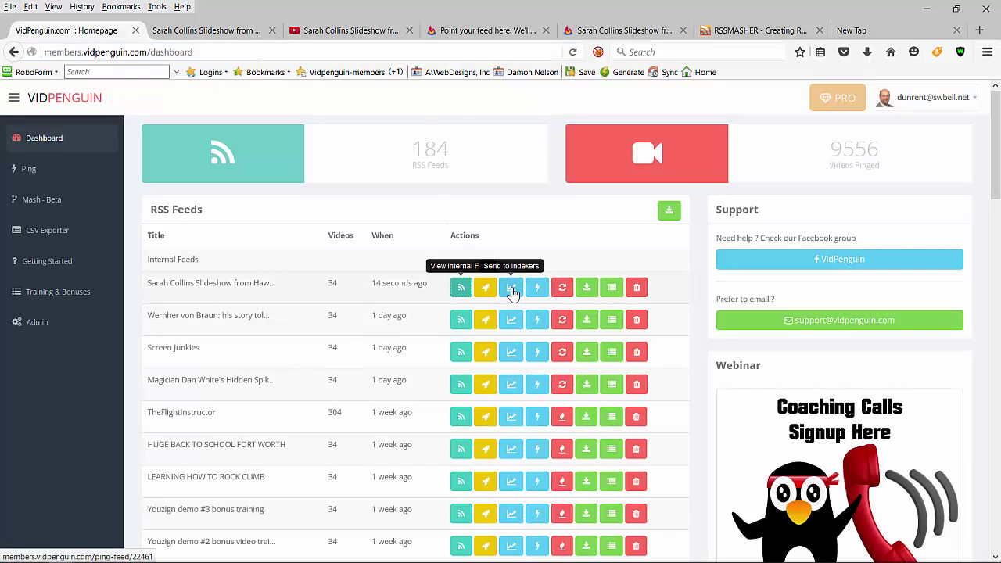
Step: Paste the FeedBurner feed address as line two of the slideshow's link list and submit to indexers
left_click(513, 293)
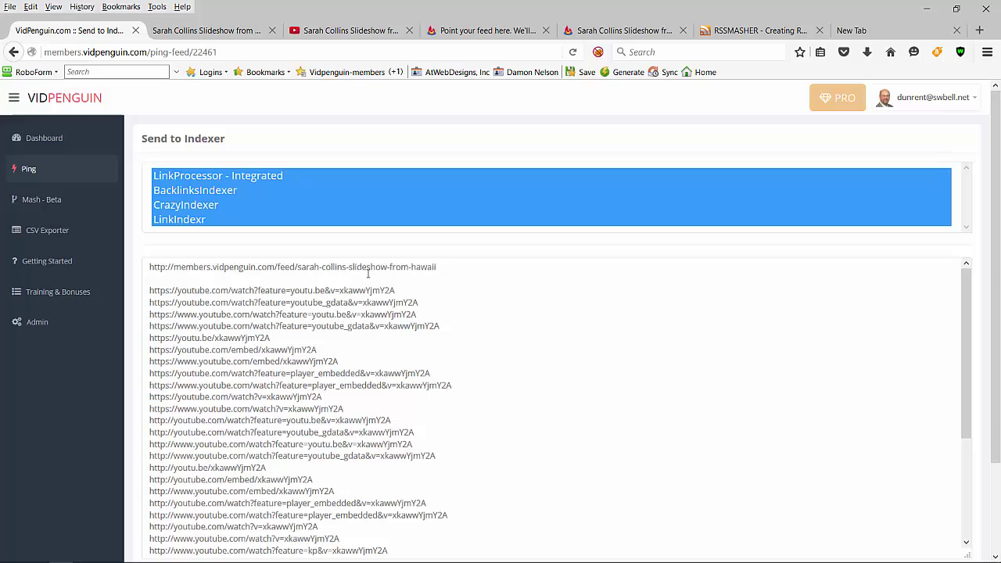
left_click(206, 281)
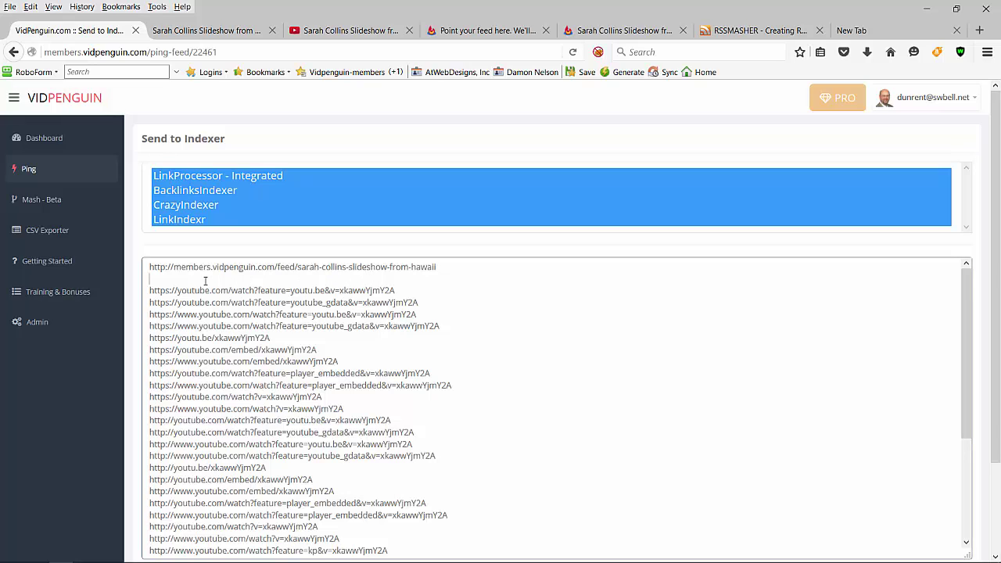
key("ctrl+v")
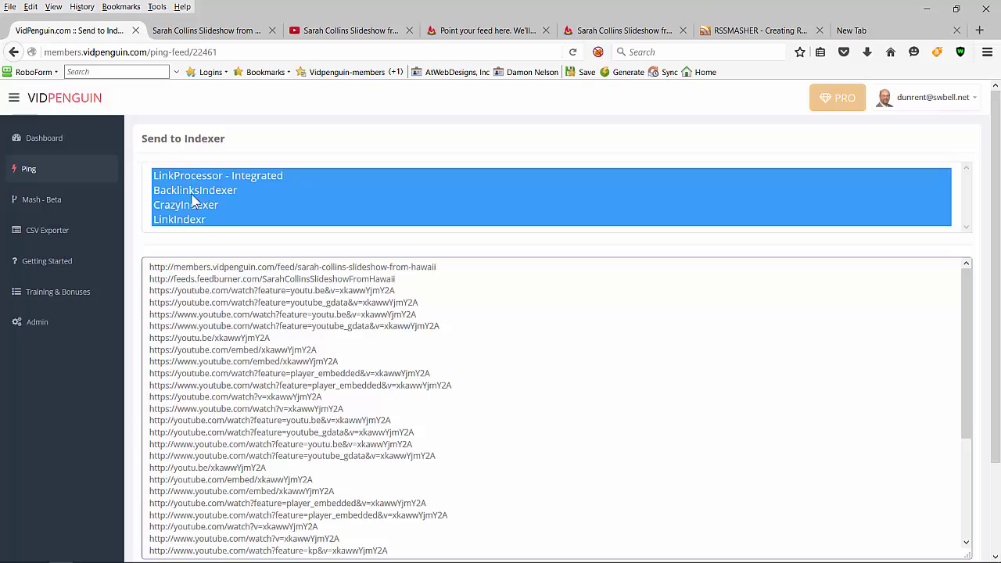
scroll(618, 336, "down", 4)
scroll(734, 383, "down", 2)
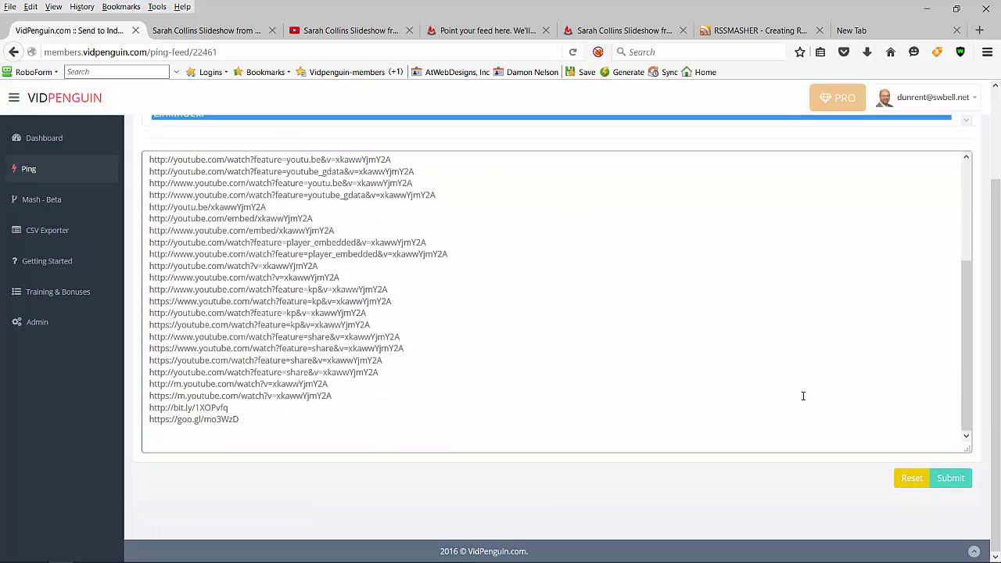
left_click(951, 479)
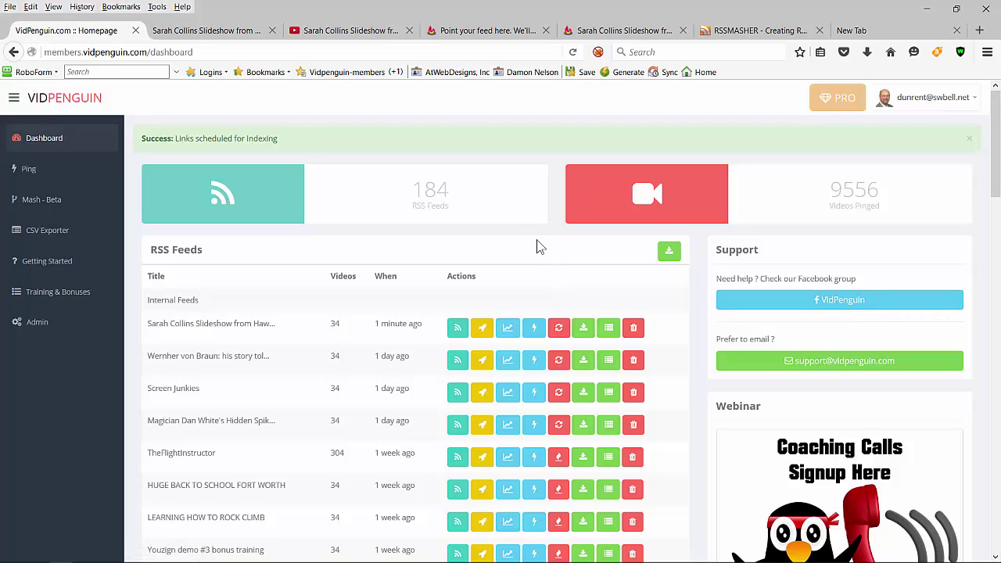
left_click(467, 32)
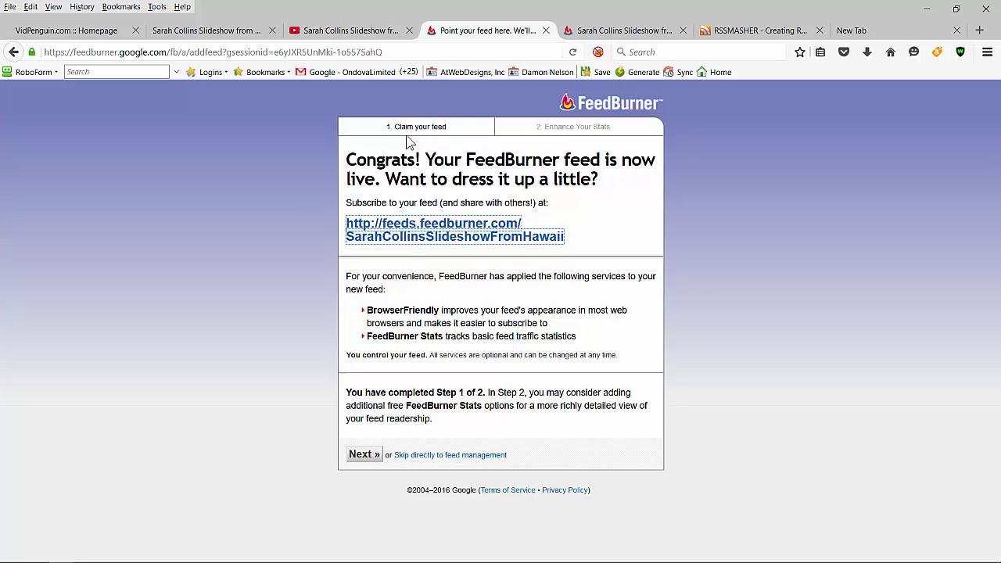
left_click(102, 35)
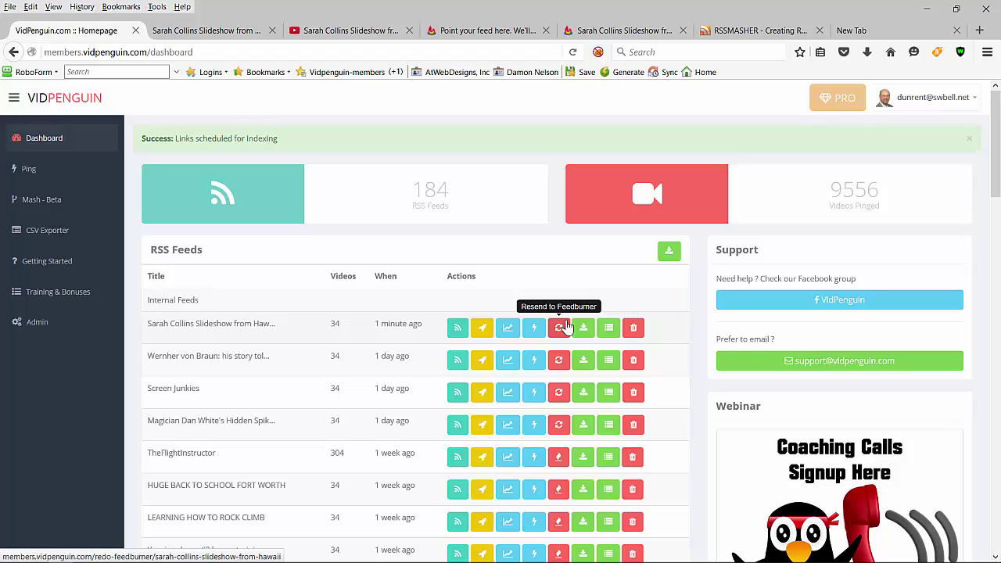
Step: Resend the slideshow feed to FeedBurner and copy its internal VidPenguin feed address
left_click(564, 326)
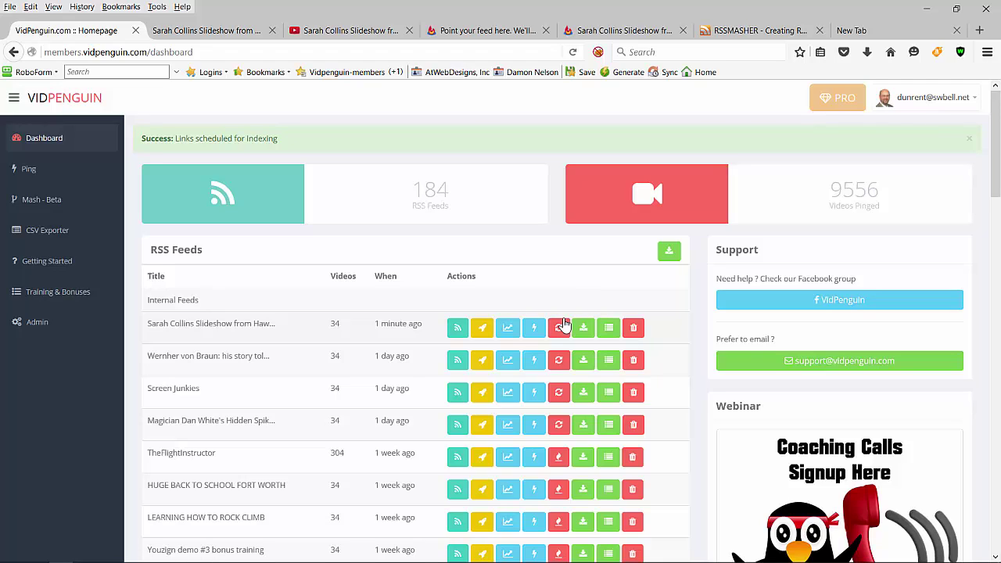
left_click(459, 330)
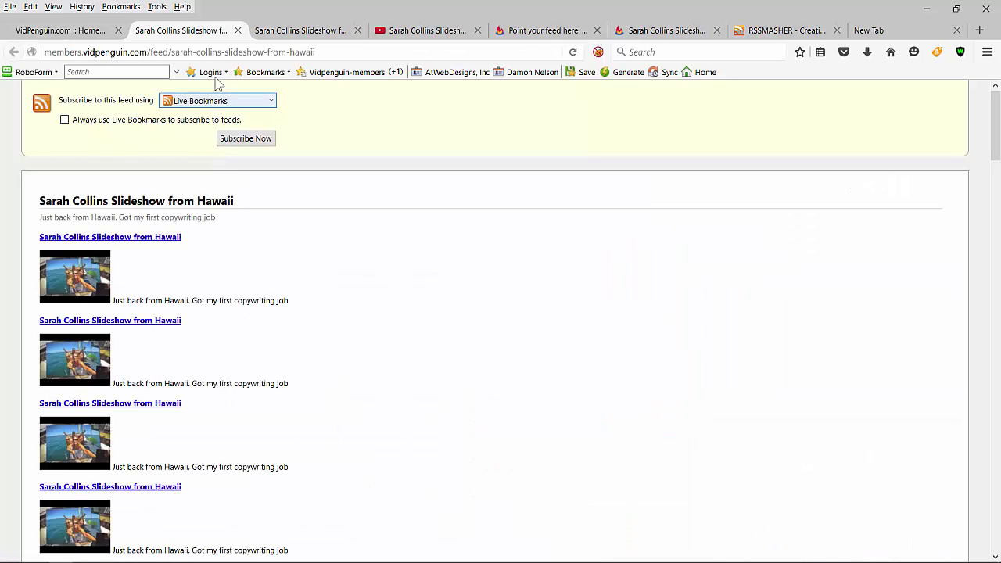
left_click(209, 54)
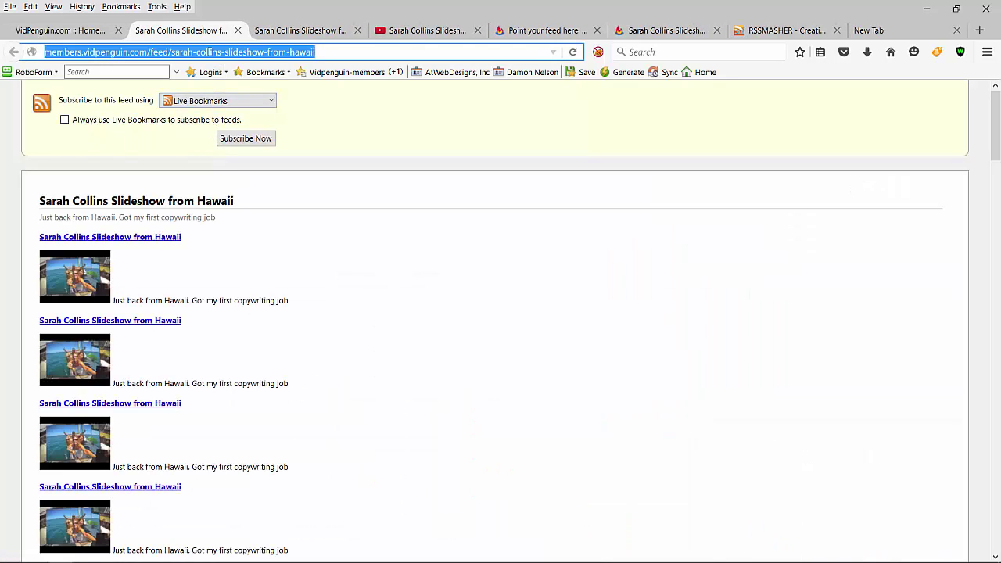
Step: Bring up FeedBurner's My Feeds list scrolled to the burn-a-feed box, then return to VidPenguin
left_click(522, 36)
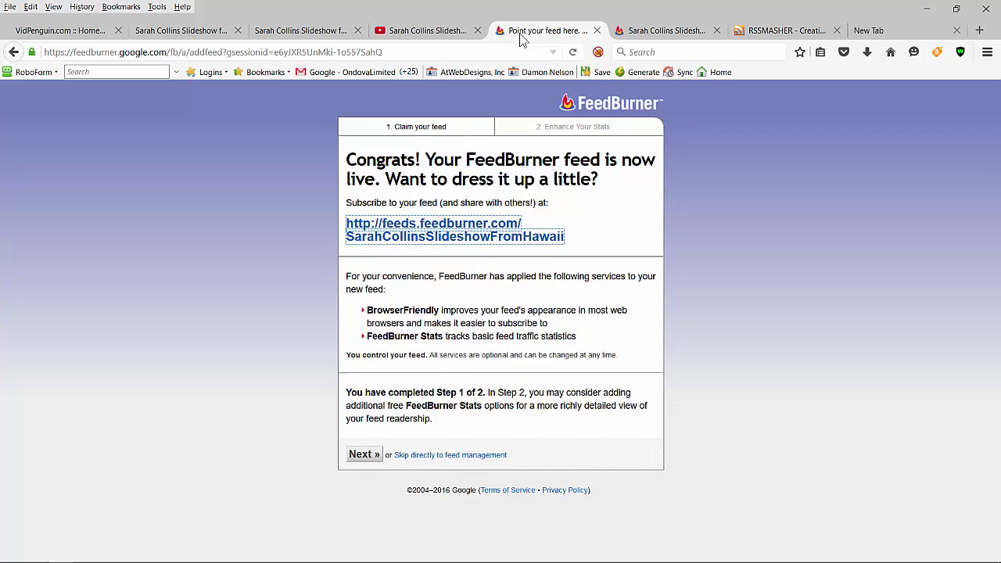
left_click(590, 108)
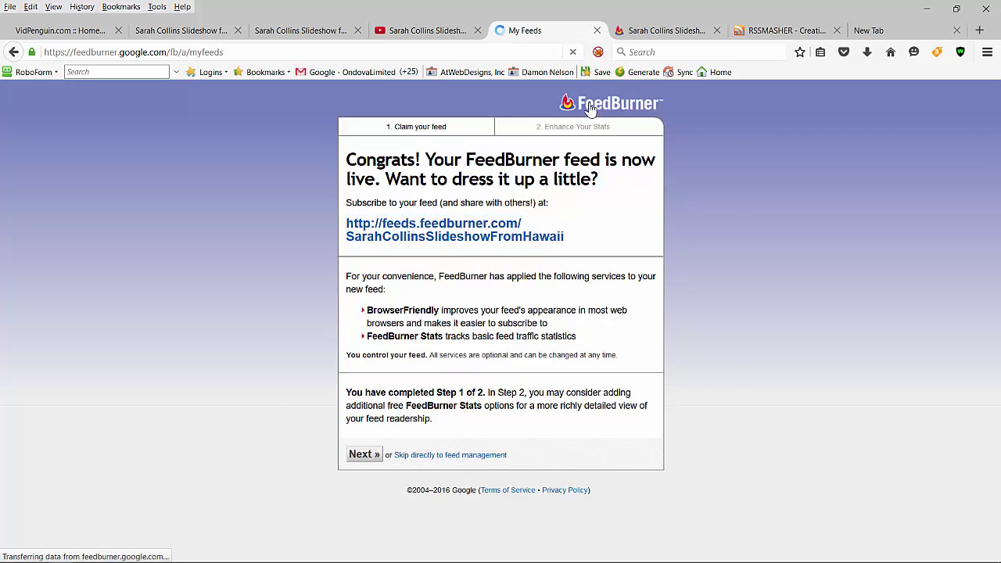
scroll(501, 230, "down", 15)
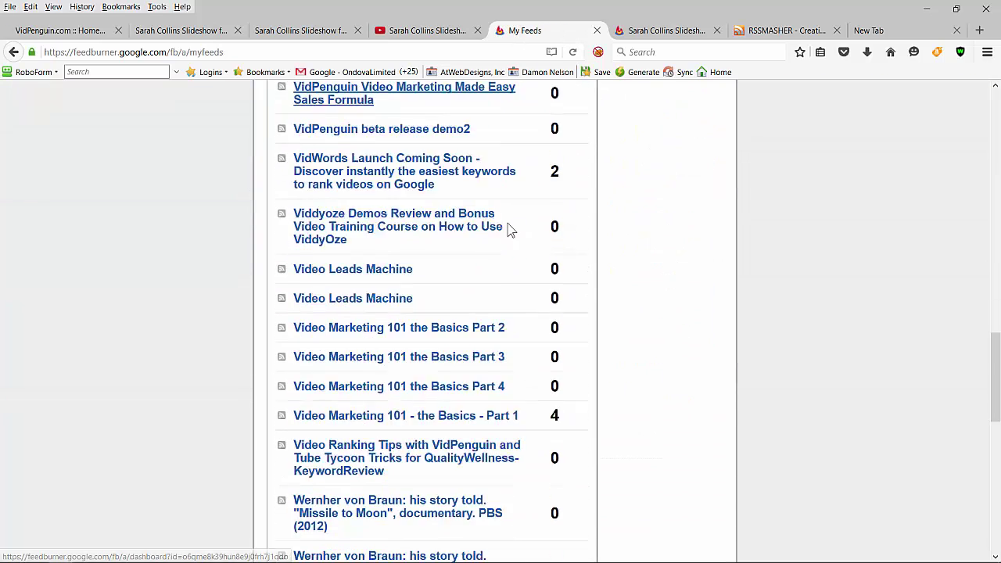
scroll(509, 228, "down", 15)
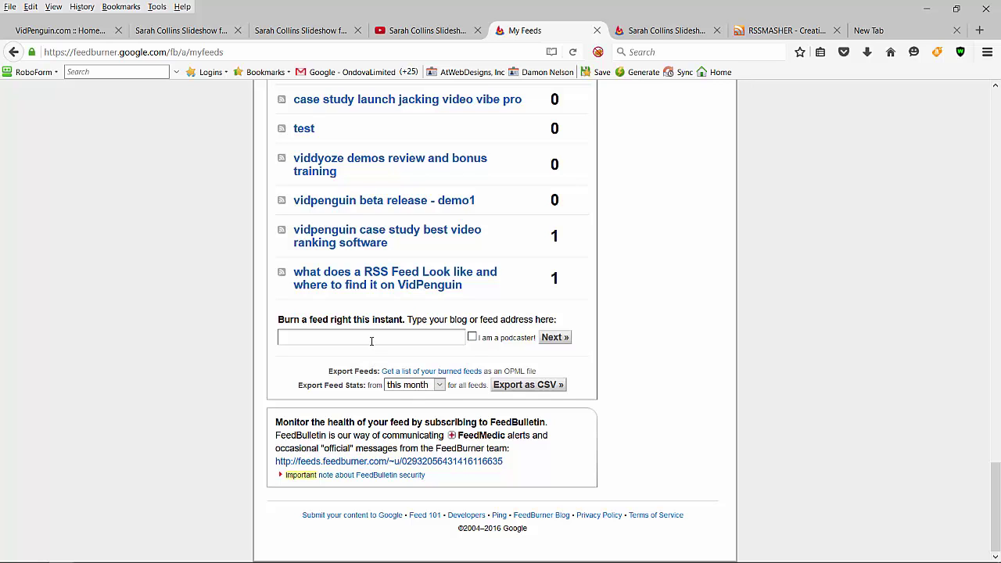
left_click(82, 31)
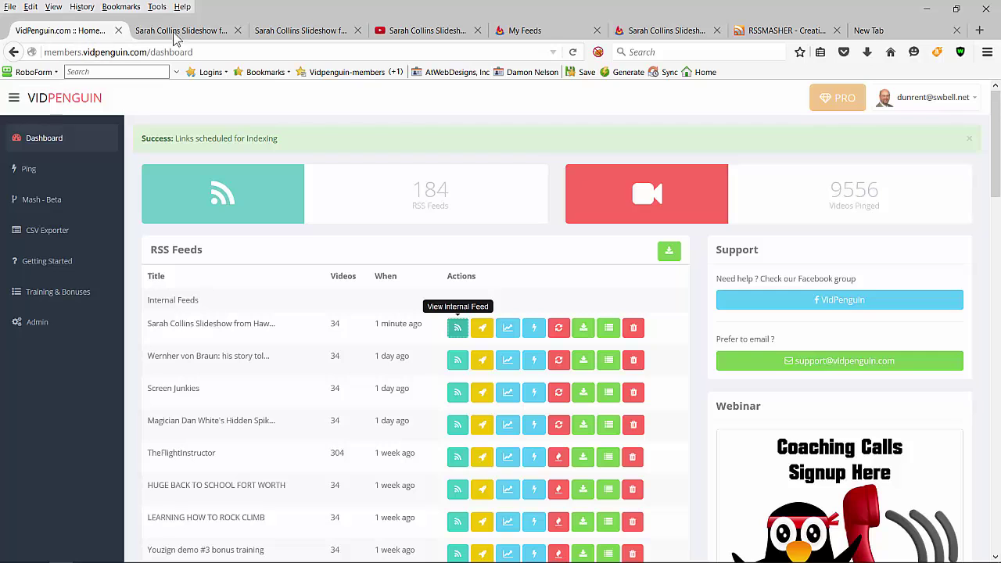
Step: Reopen the slideshow's internal VidPenguin feed in a new tab and copy its address
left_click(769, 33)
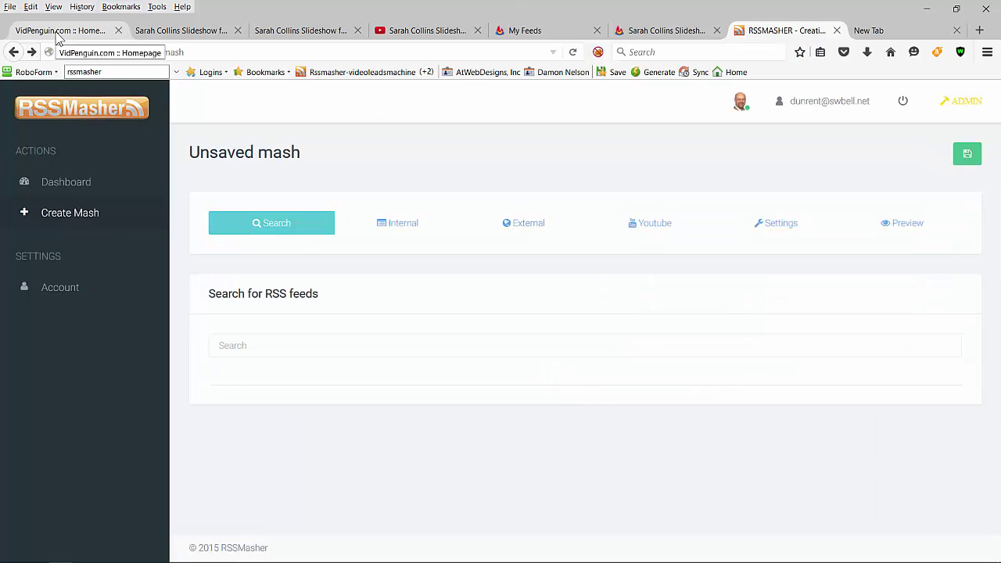
left_click(69, 31)
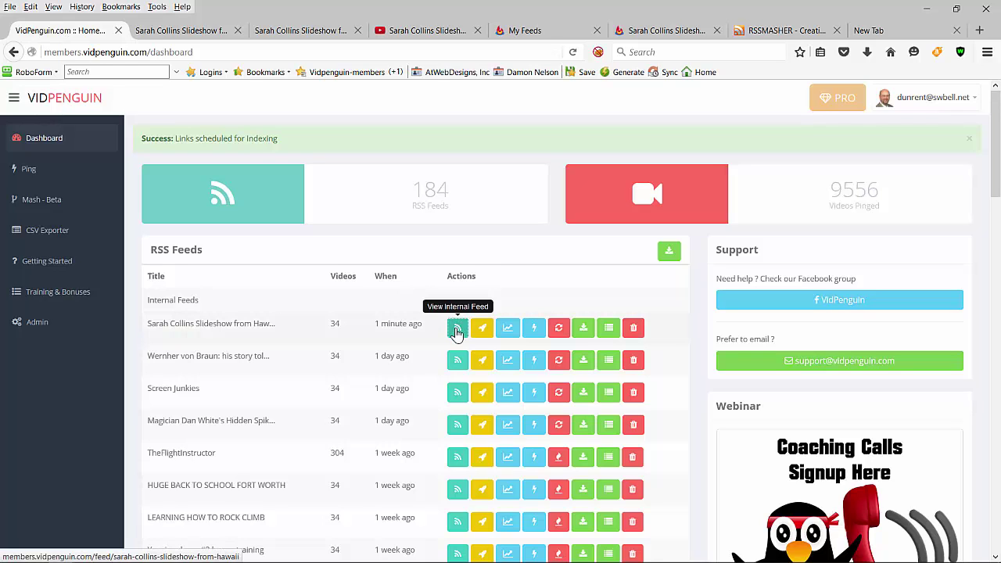
left_click(456, 331)
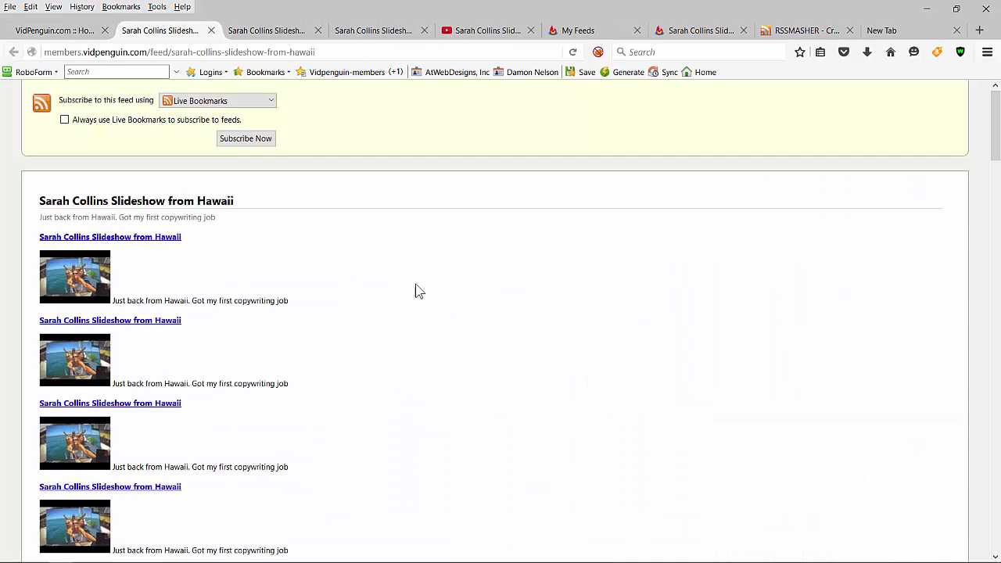
left_click(217, 51)
key("ctrl+c")
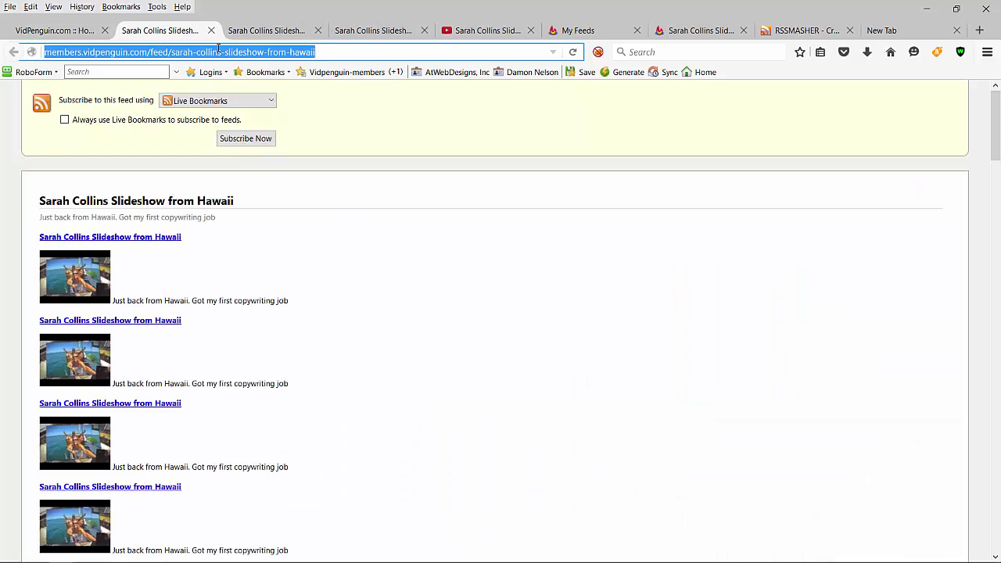
Step: Close the two duplicate slideshow feed tabs and ready RSSMasher's unsaved mash feed search box
left_click(318, 31)
left_click(357, 31)
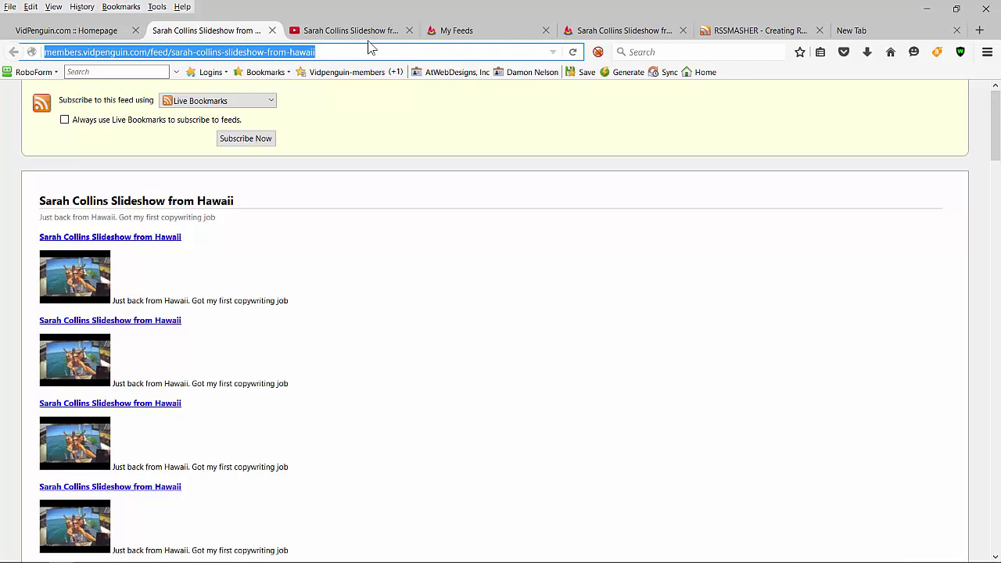
left_click(766, 33)
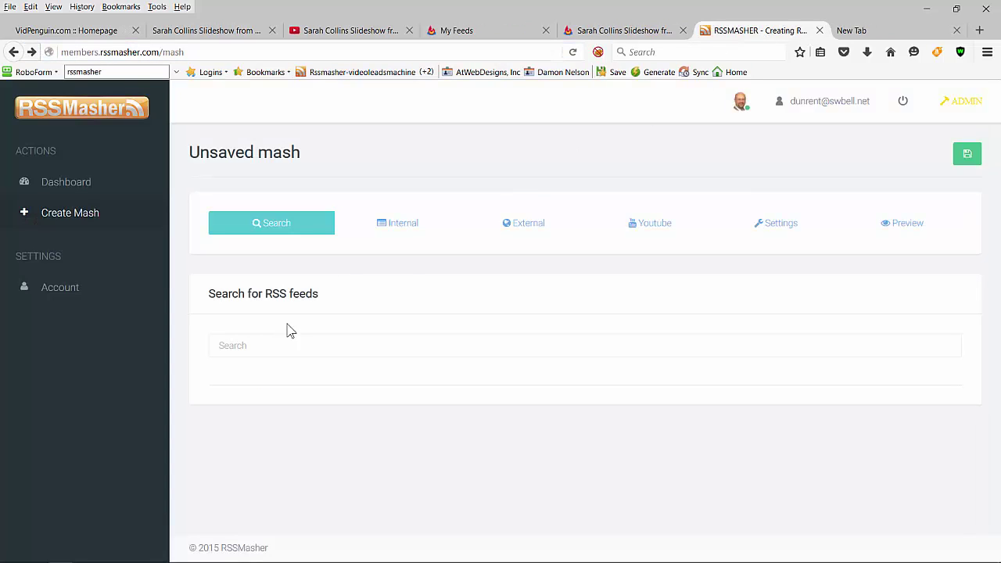
left_click(259, 346)
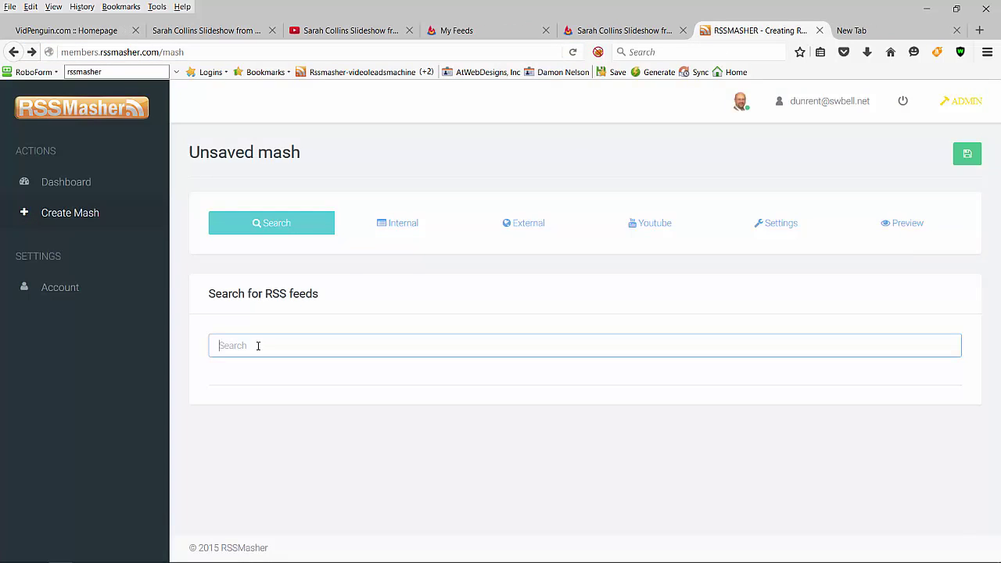
Step: Add the VidPenguin Hawaii slideshow feed to the mash via its address on the External tab
left_click(523, 224)
left_click(320, 349)
key("ctrl+v")
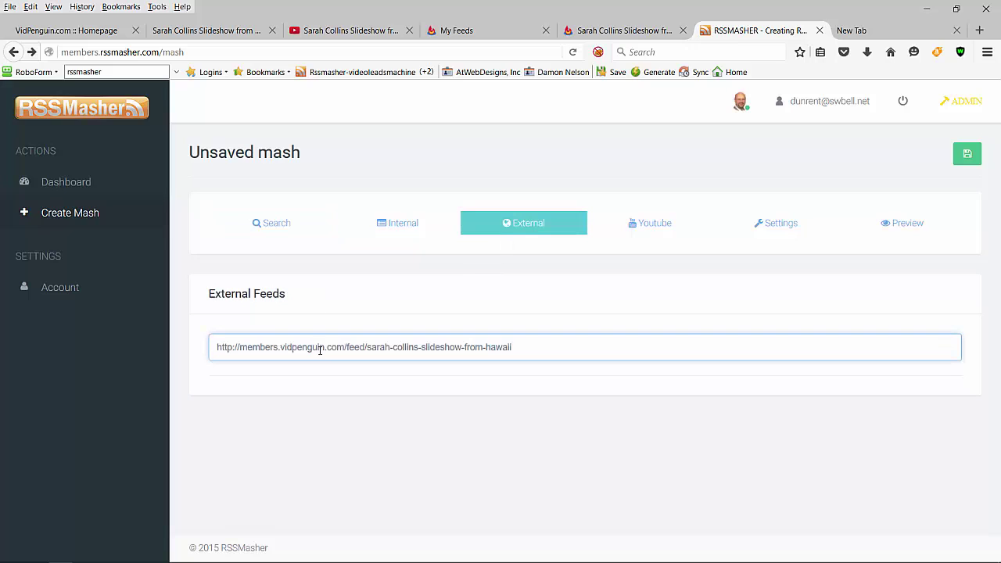
left_click(774, 232)
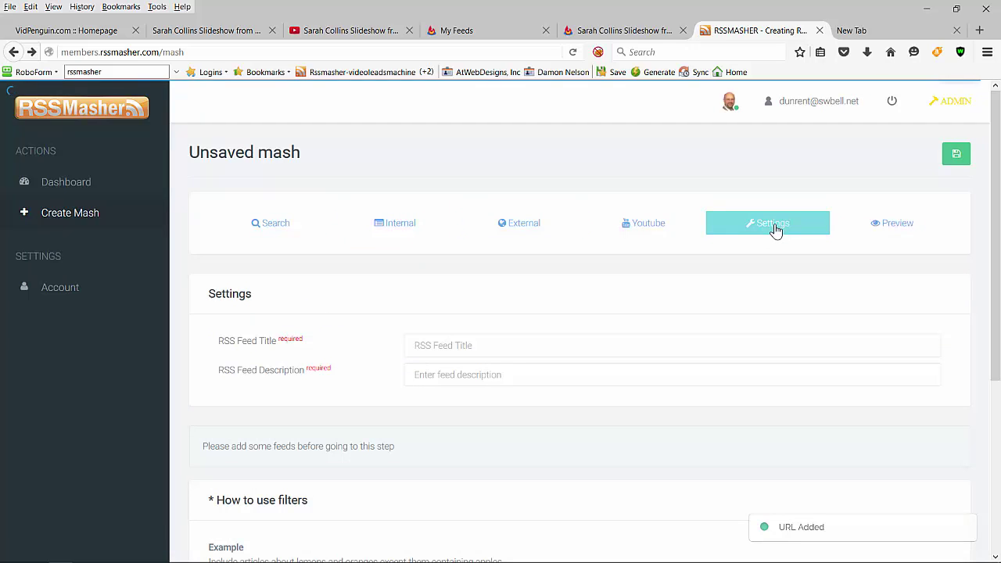
left_click(525, 227)
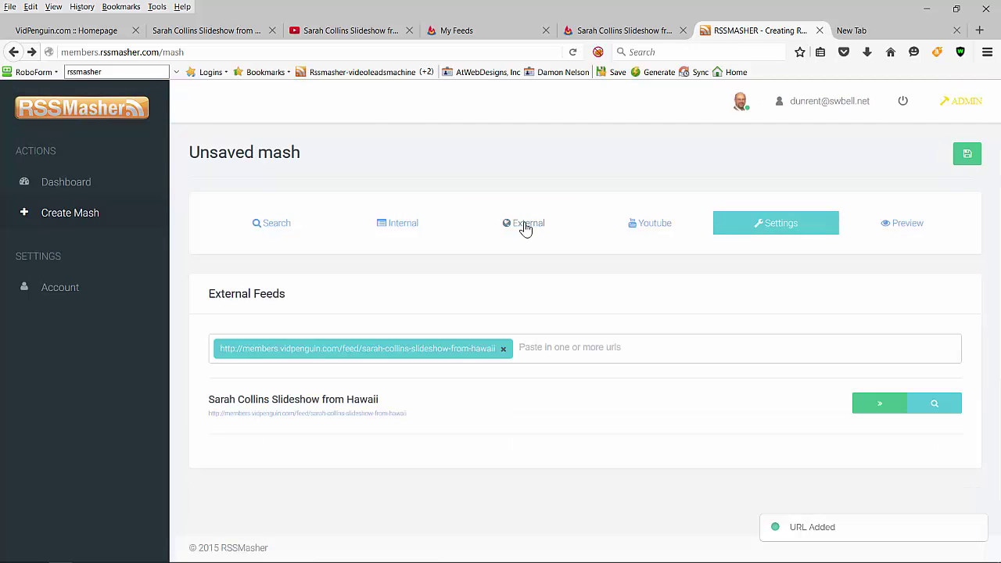
left_click(881, 405)
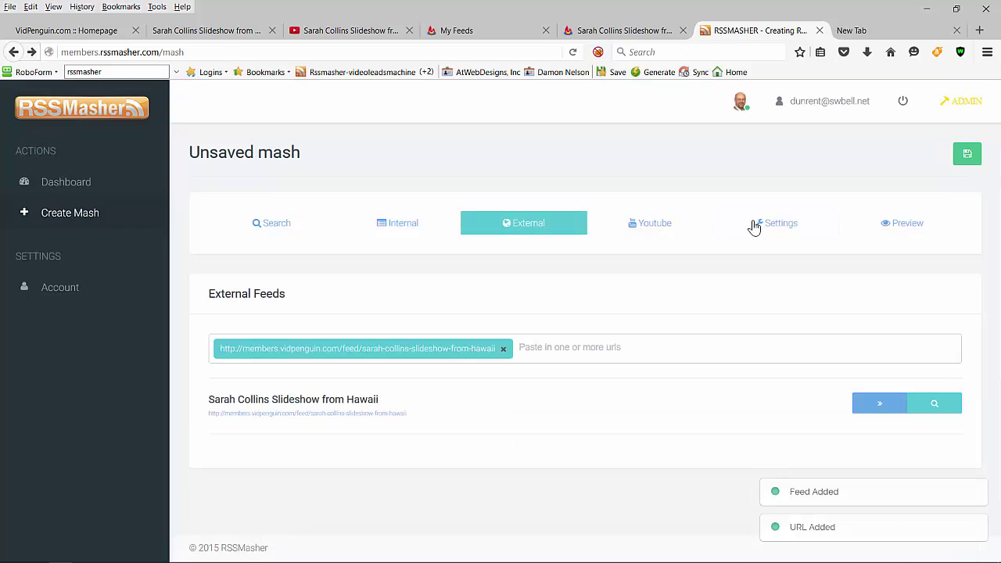
Step: Set the mash's RSS Feed Title to the person's 'trip to Hawaii' title and reuse it as description
left_click(784, 227)
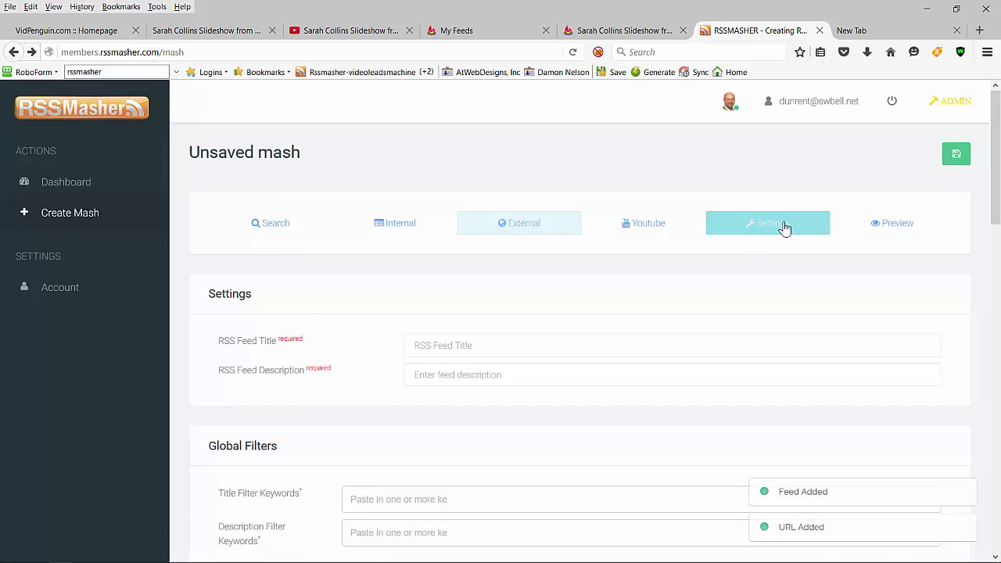
left_click(447, 344)
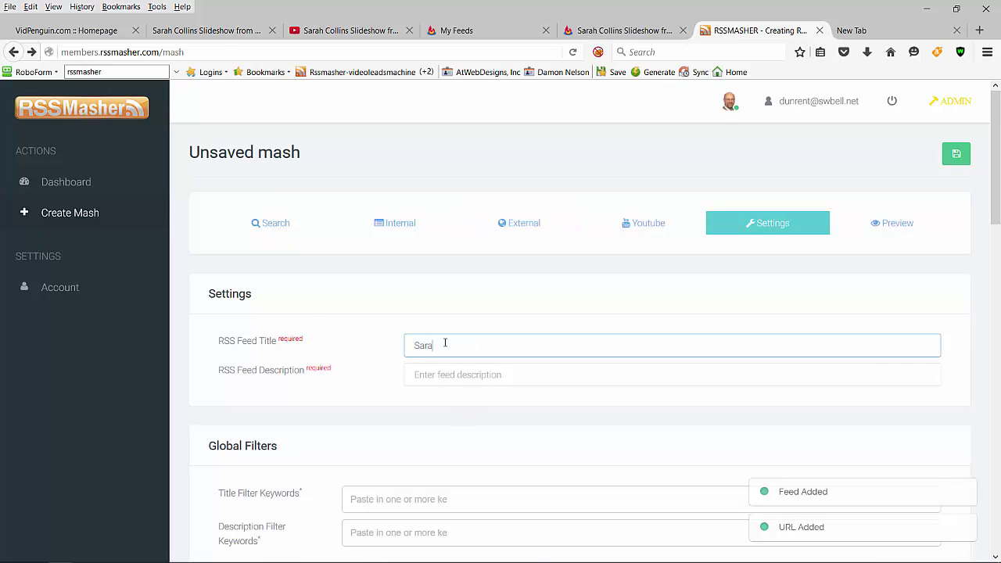
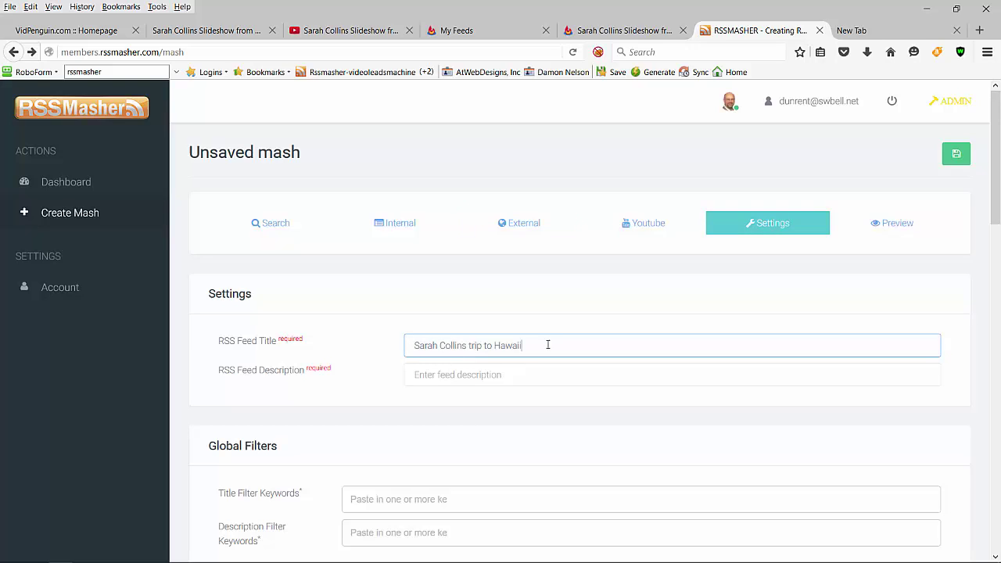
left_click_drag(547, 344, 376, 351)
key("ctrl+c")
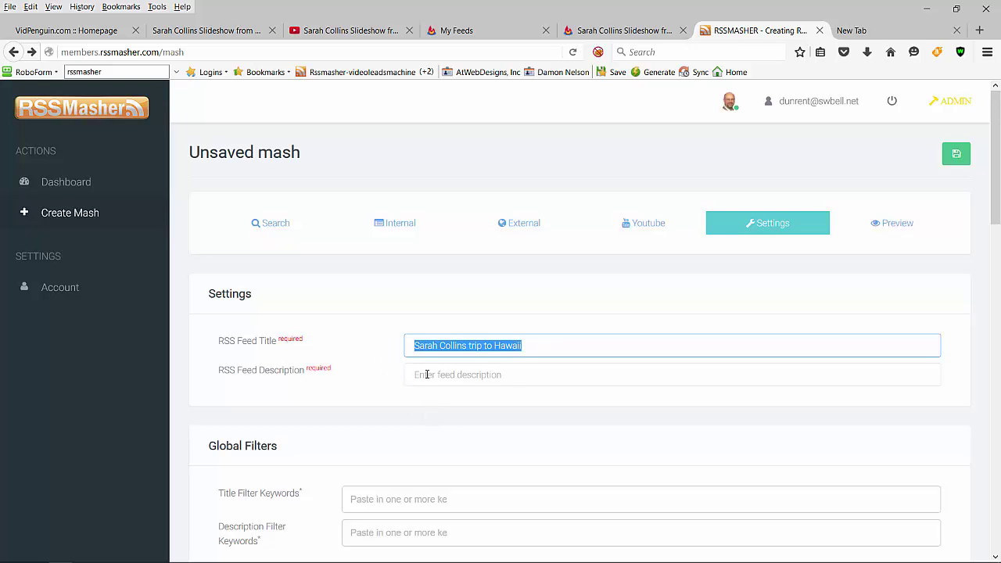
left_click(419, 374)
key("ctrl+v")
scroll(399, 469, "down", 5)
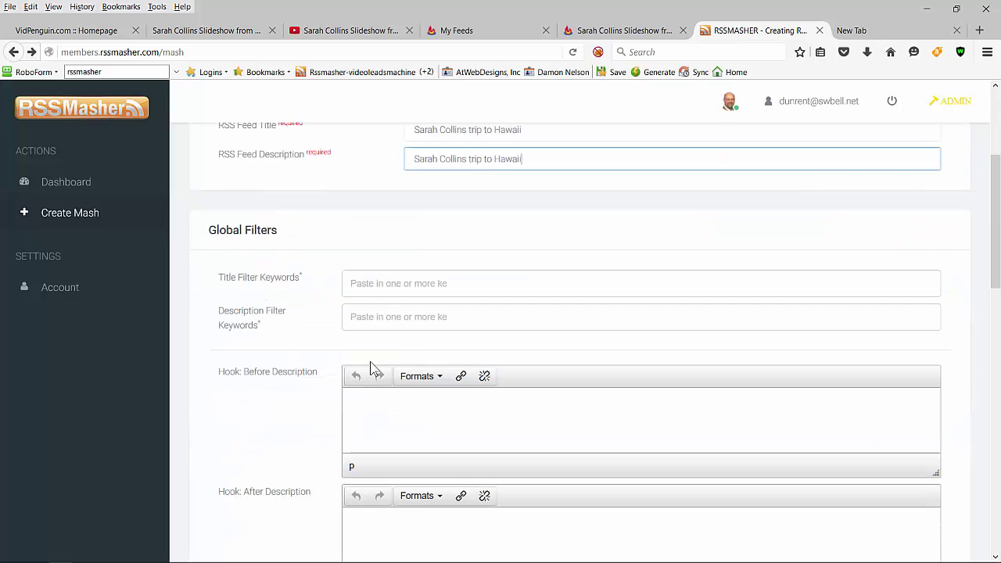
Step: Write 'Feed sponsored by VidPenguin.com' in the after-description hook and select VidPenguin.com
scroll(372, 437, "down", 2)
left_click(373, 460)
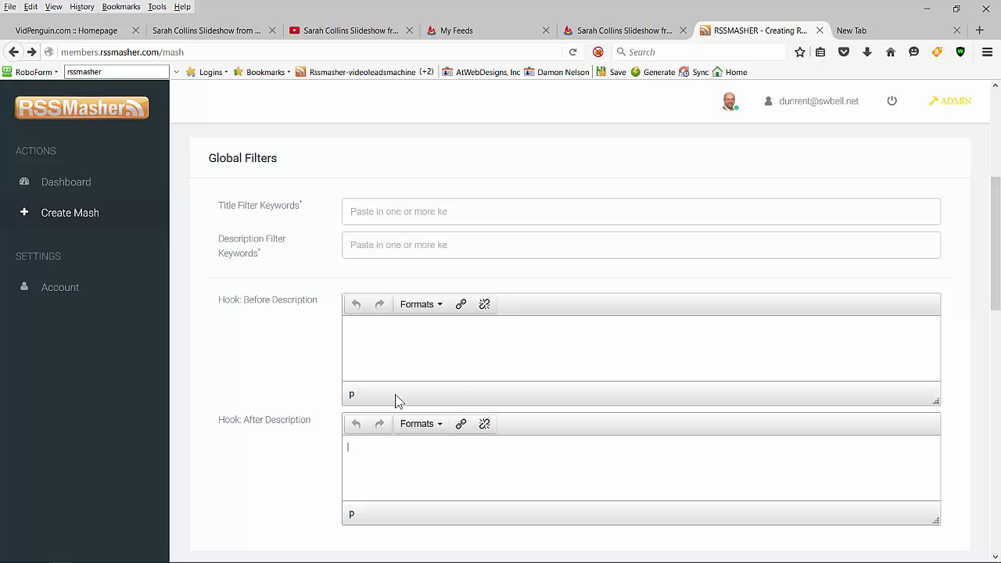
scroll(394, 400, "down", 2)
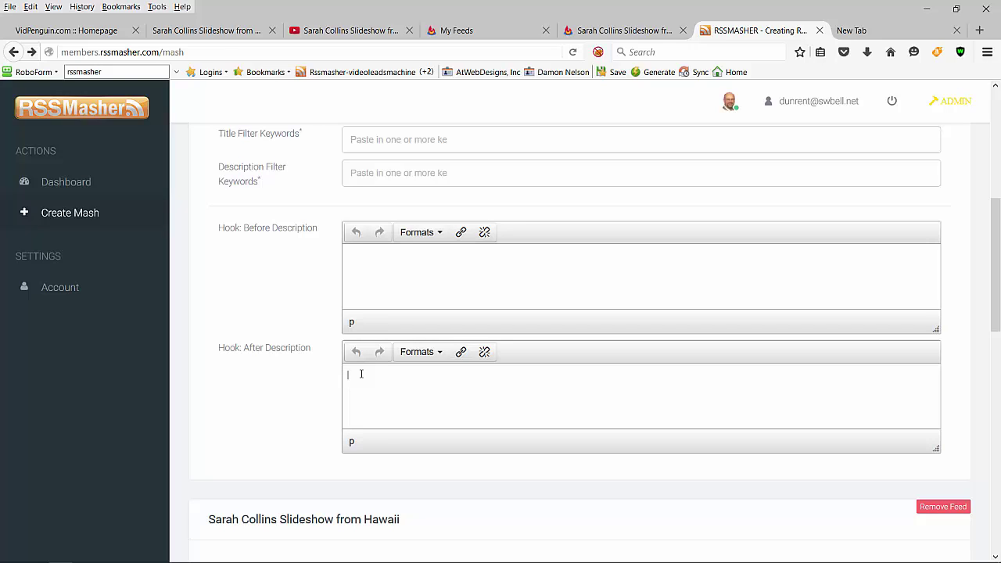
type("Feed sponsored by")
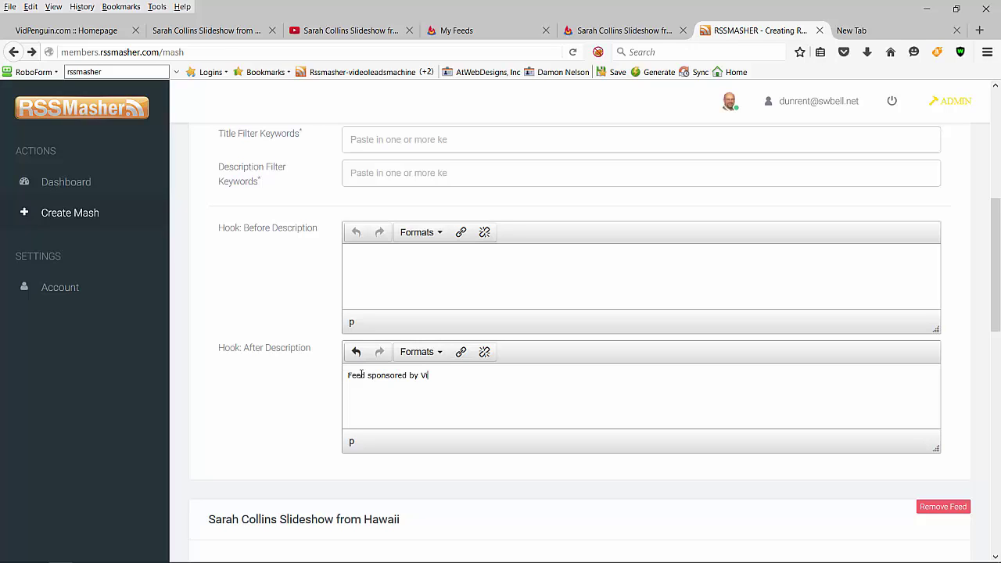
type("VidPengu")
key("ctrl+shift+Left")
key("ctrl+shift+Left")
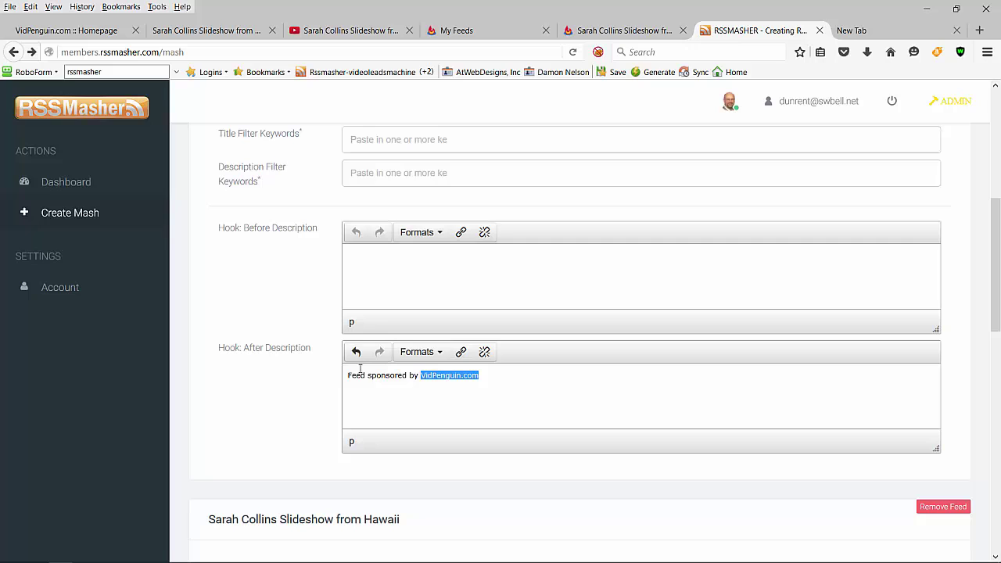
left_click(460, 351)
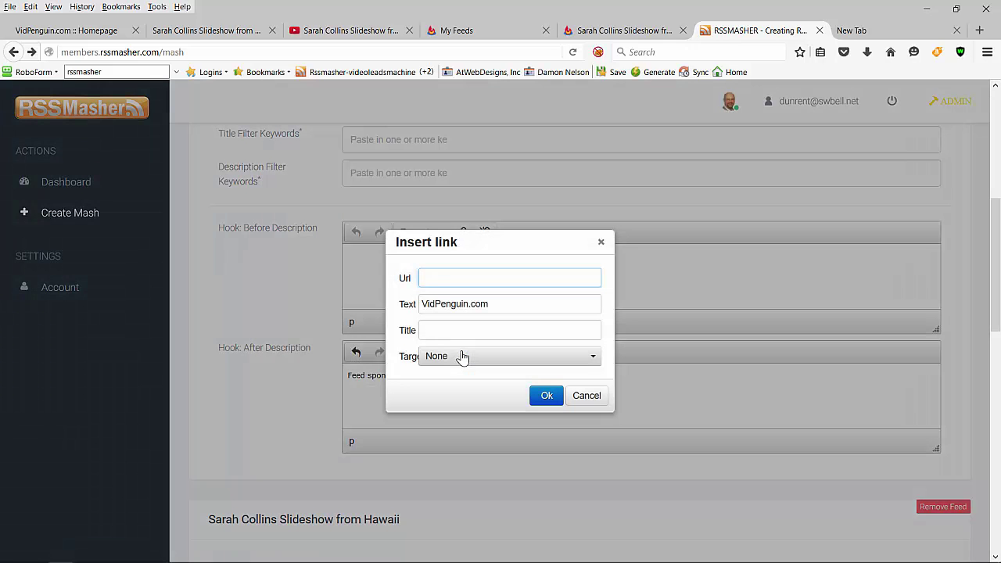
type("http")
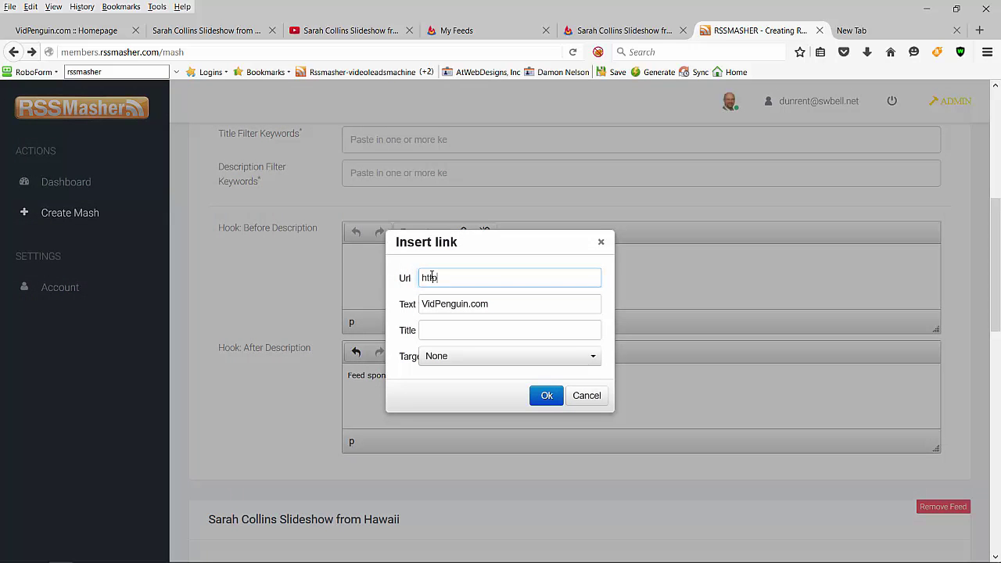
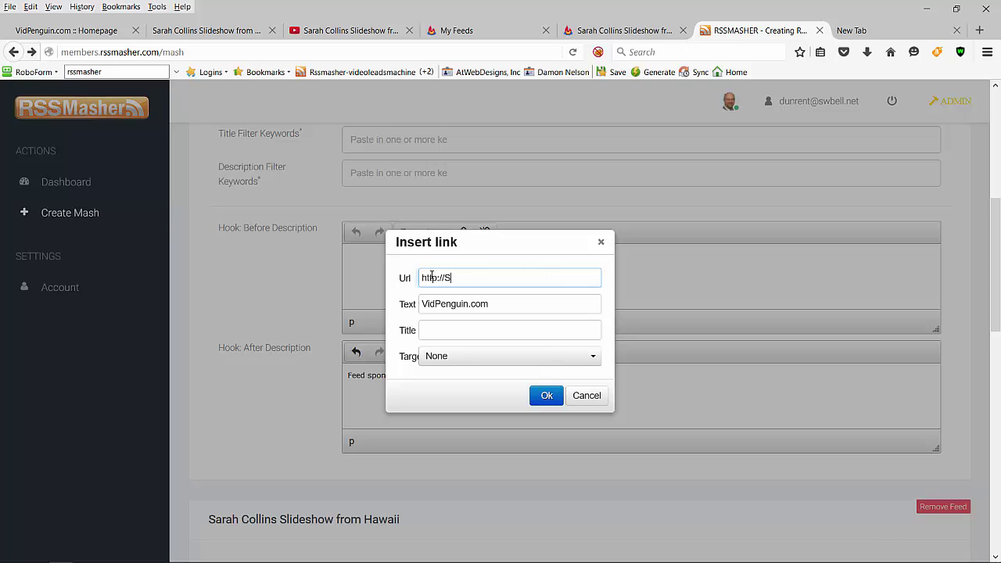
type("vidpenguin.com")
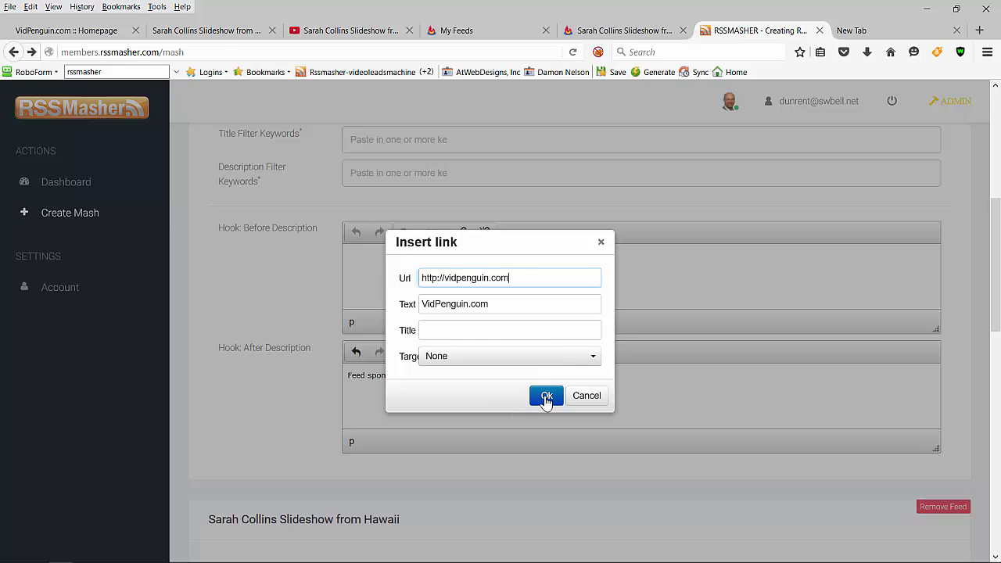
left_click(545, 395)
left_click(383, 257)
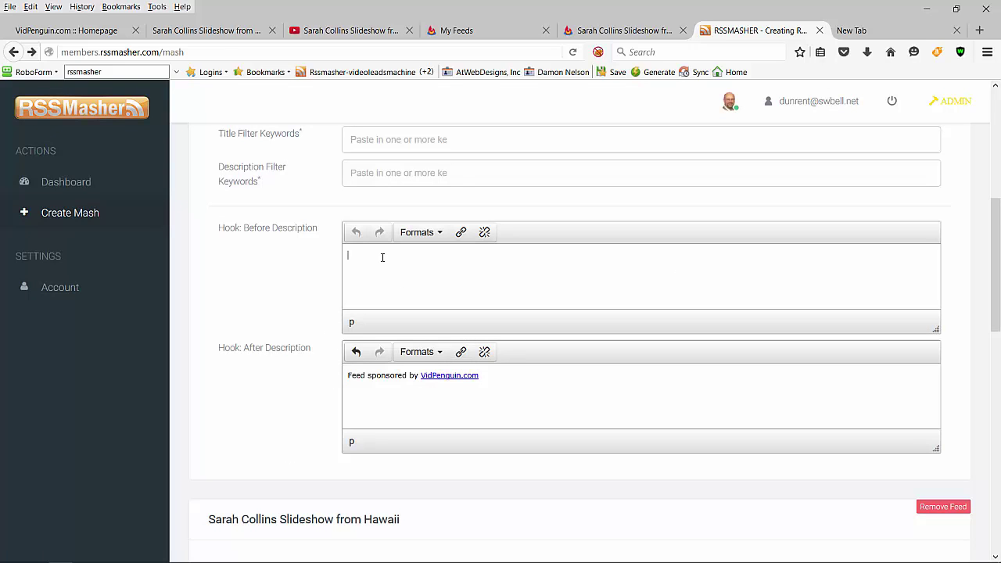
Step: Type the two-line pitch: 'How would you like money hooks on all your RSS Feeds in Feedburner?' / 'Check out RSSMasher.com to see how'
type("How")
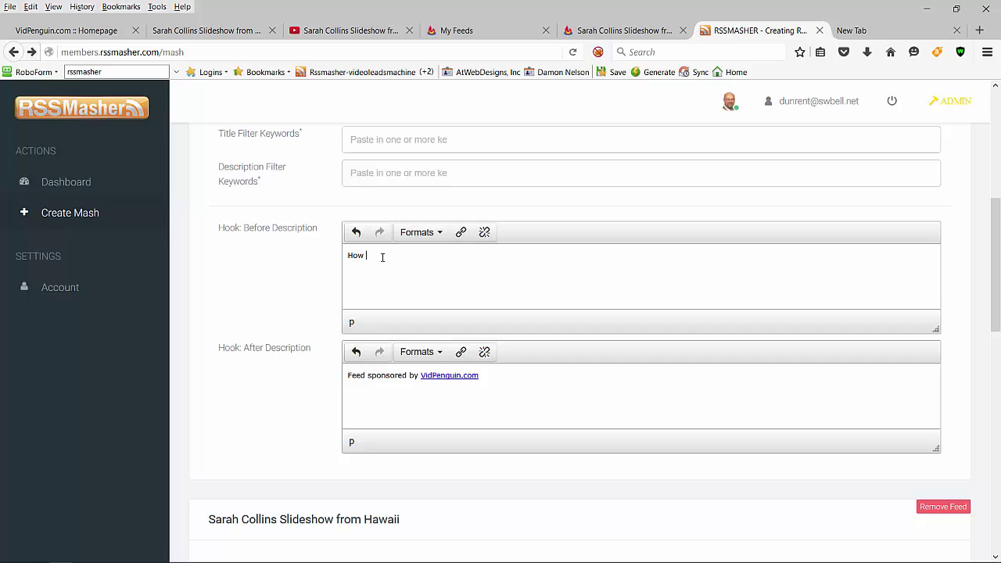
type(" would you like money hooks on all your RSS Feeds in Feedburner?")
key("shift+Return")
type("Check out RSSMasher.com to see how")
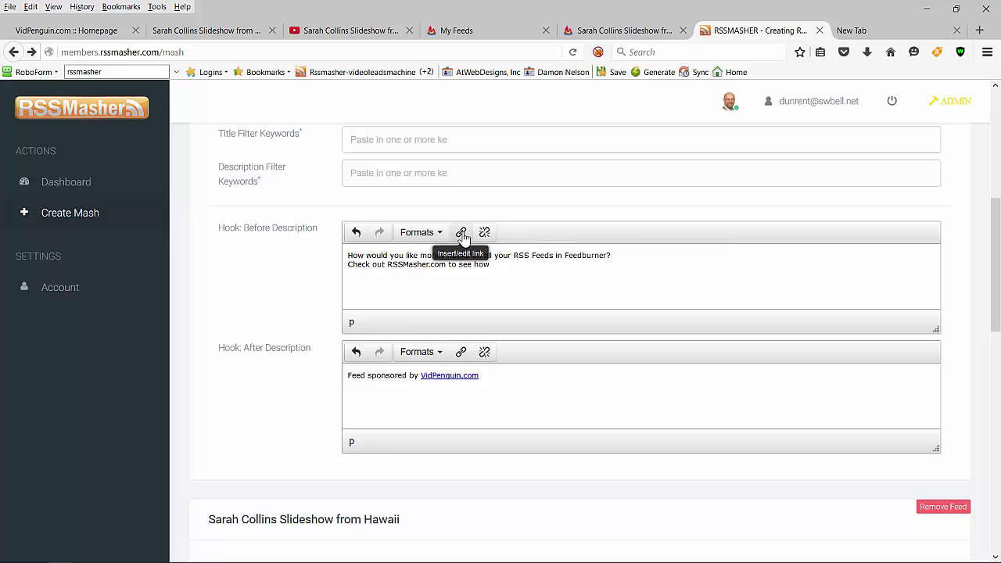
left_click(462, 233)
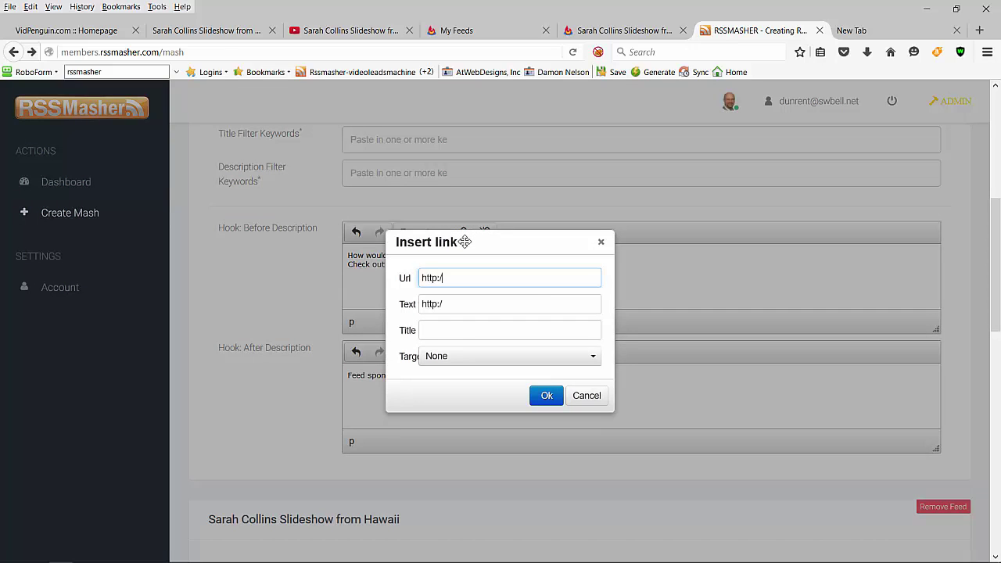
type("http://rssmasher.com")
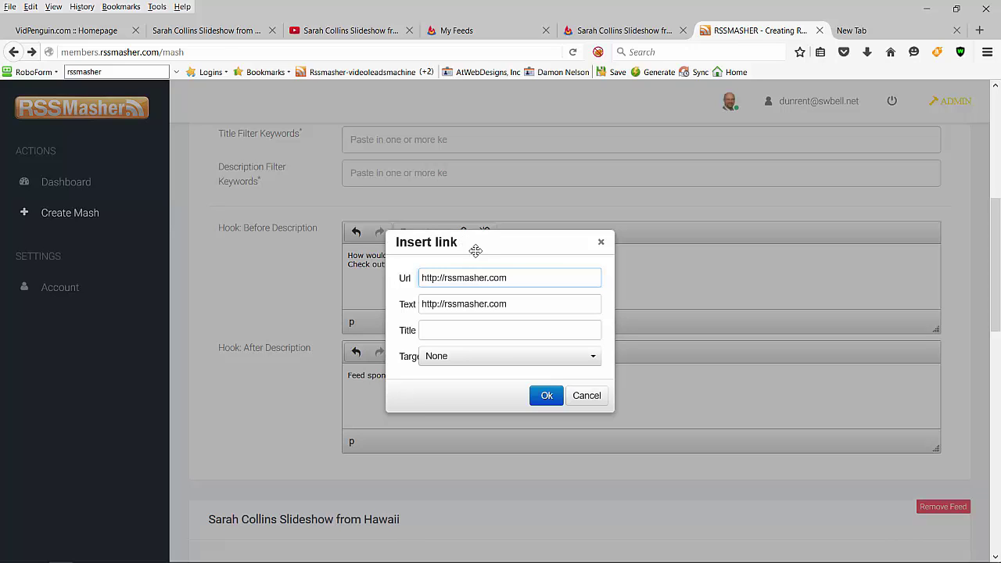
key("Return")
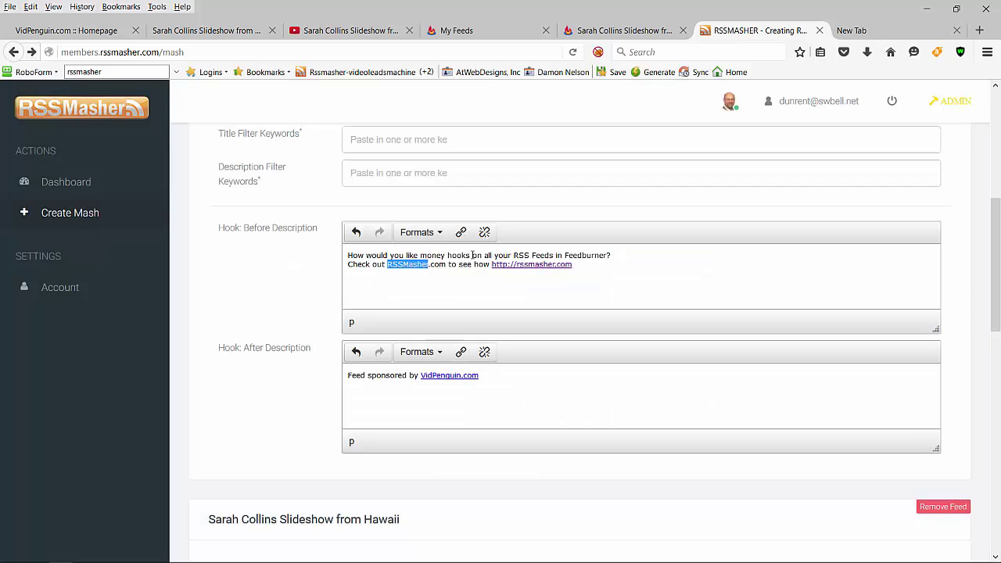
left_click(445, 264, "shift")
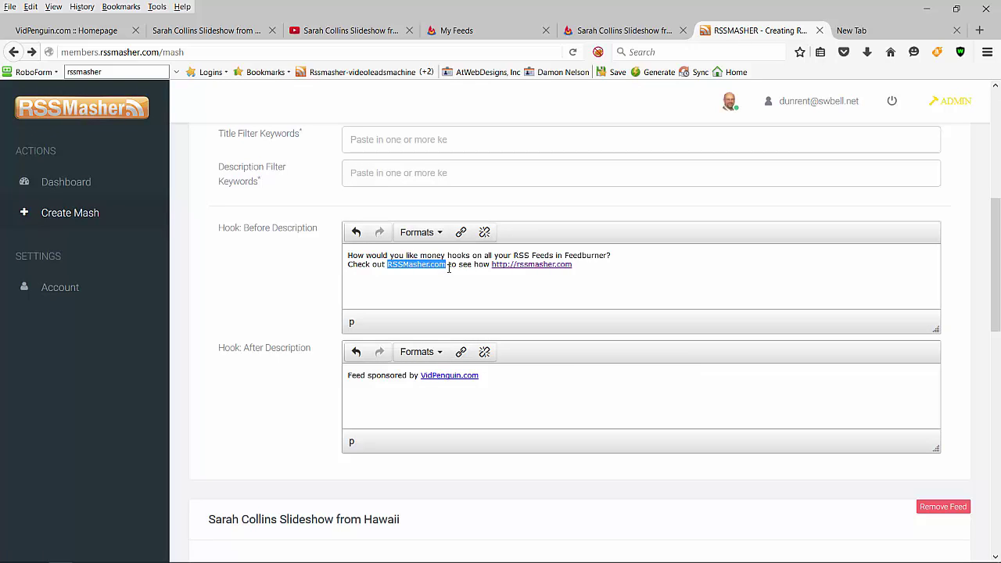
left_click(460, 232)
type("http://rssmasher.com")
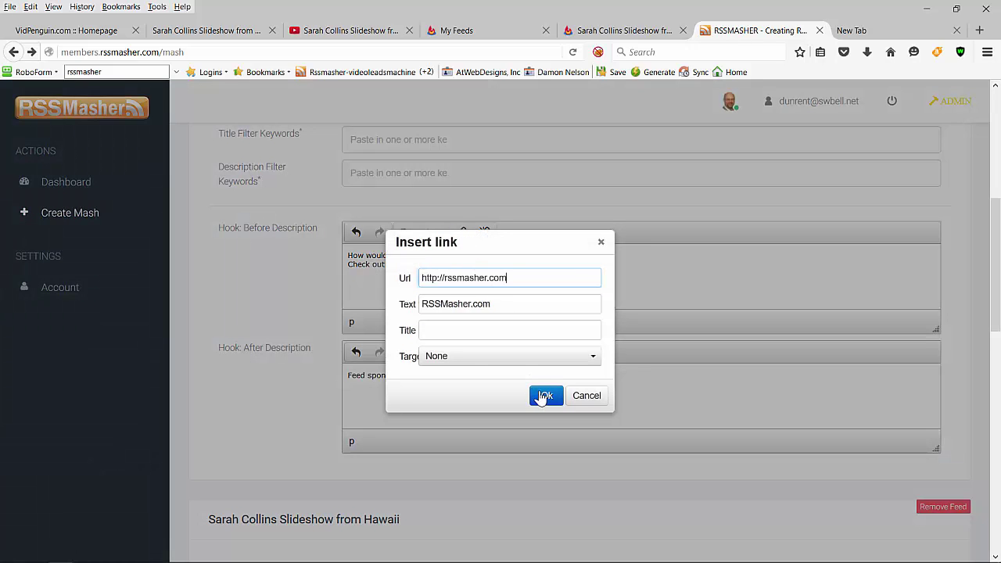
left_click(546, 396)
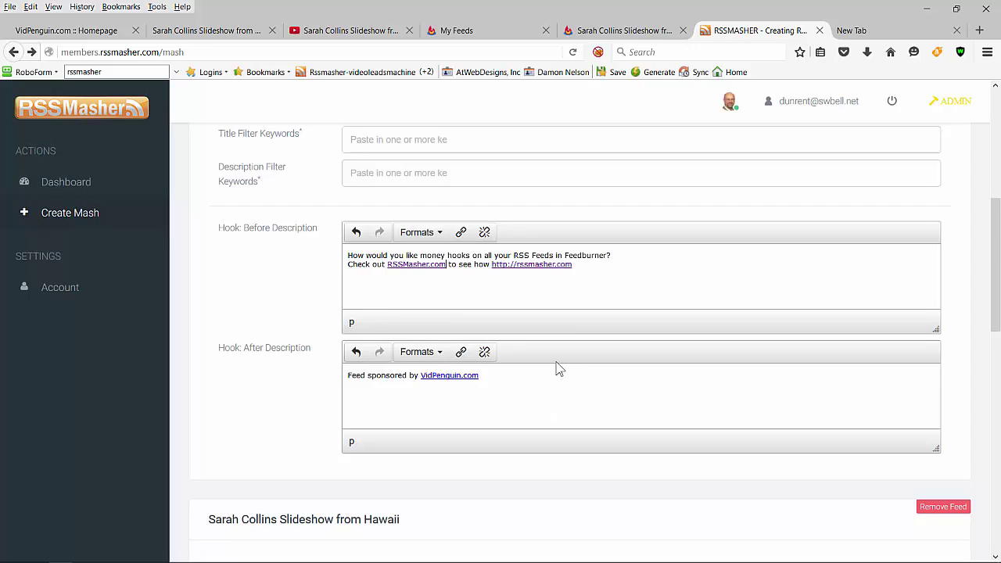
Step: Preview the mashed feed items for the Hawaii-trip mash and save it
scroll(574, 356, "down", 1)
scroll(575, 356, "down", 6)
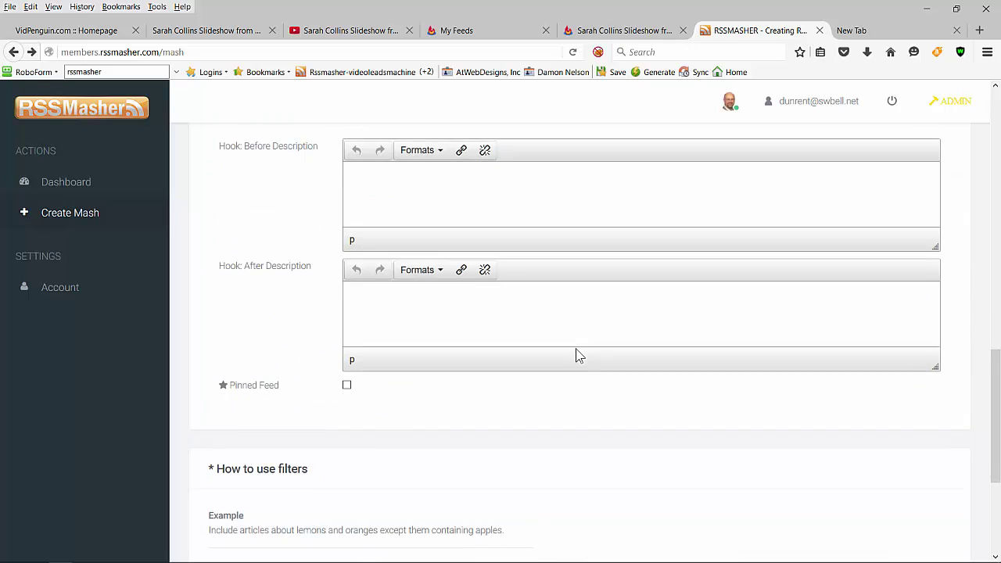
scroll(576, 353, "down", 1)
scroll(577, 352, "up", 6)
scroll(547, 387, "up", 1)
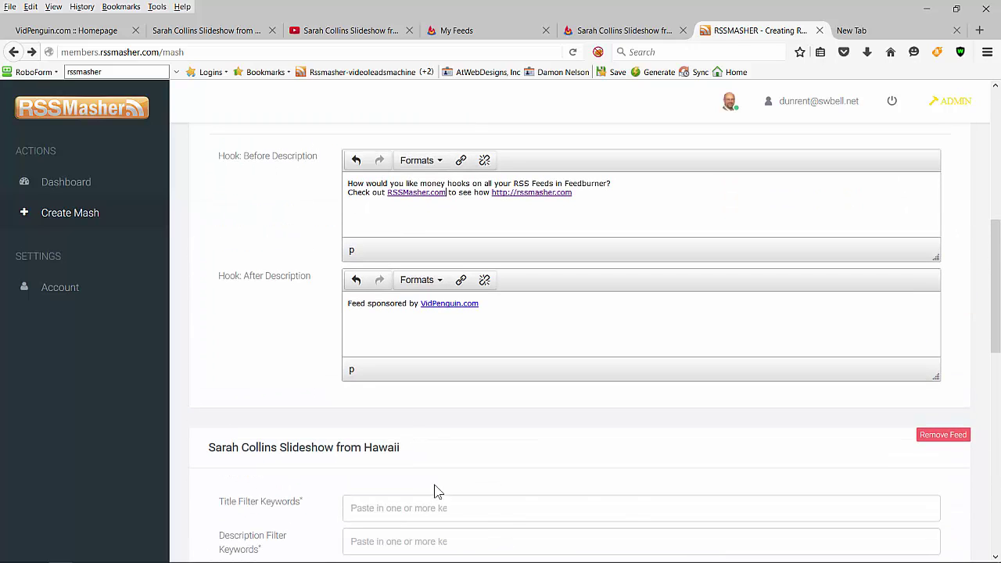
scroll(589, 414, "up", 5)
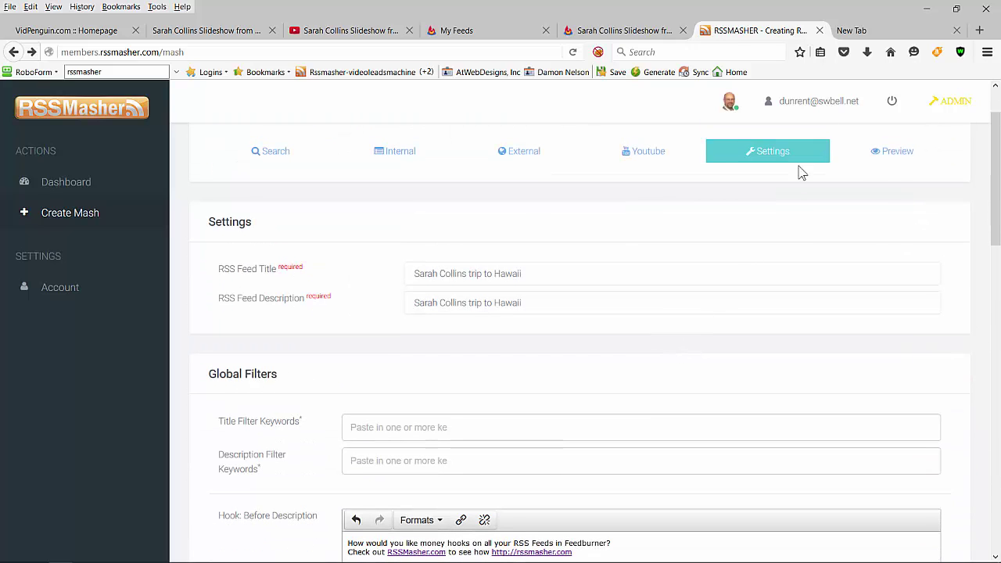
left_click(895, 156)
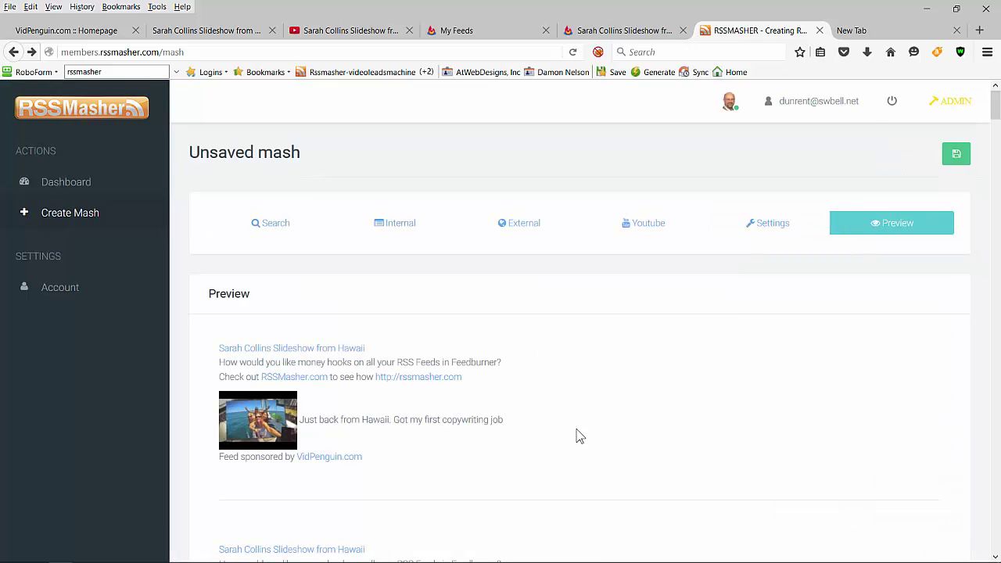
left_click(961, 156)
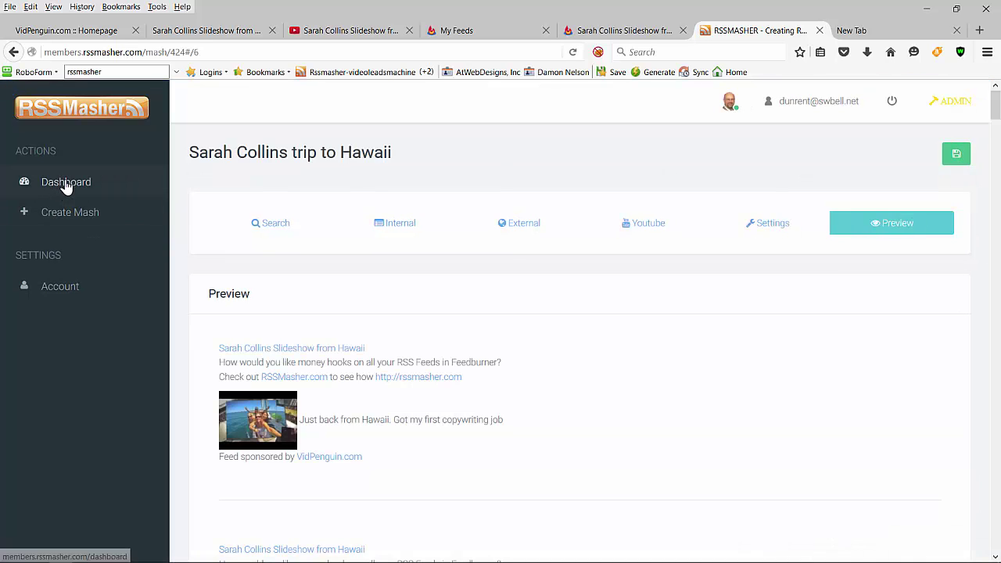
Step: From the Dashboard, open the new mash's RSS feed, copy its address, and return to FeedBurner's My Feeds
left_click(66, 185)
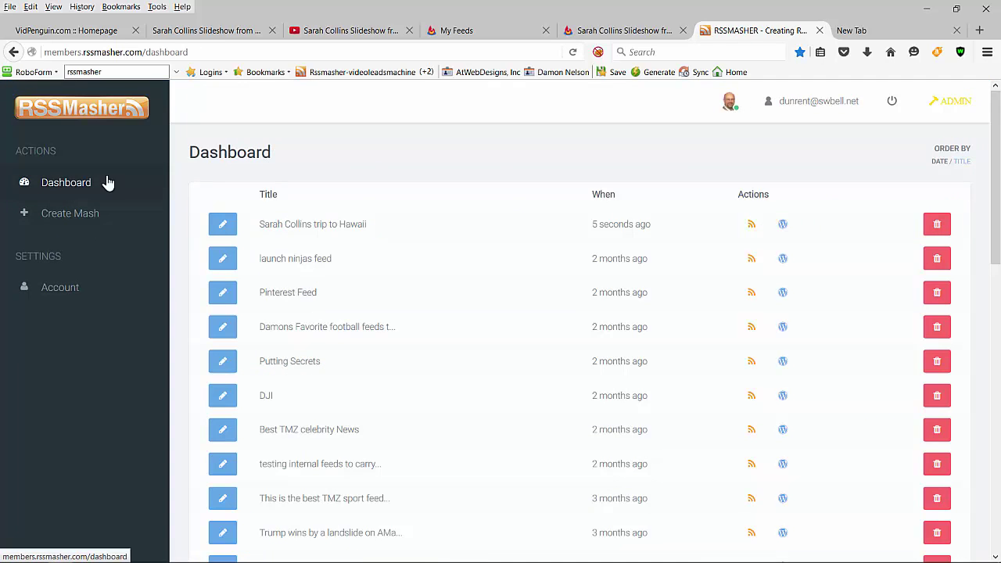
left_click(749, 227)
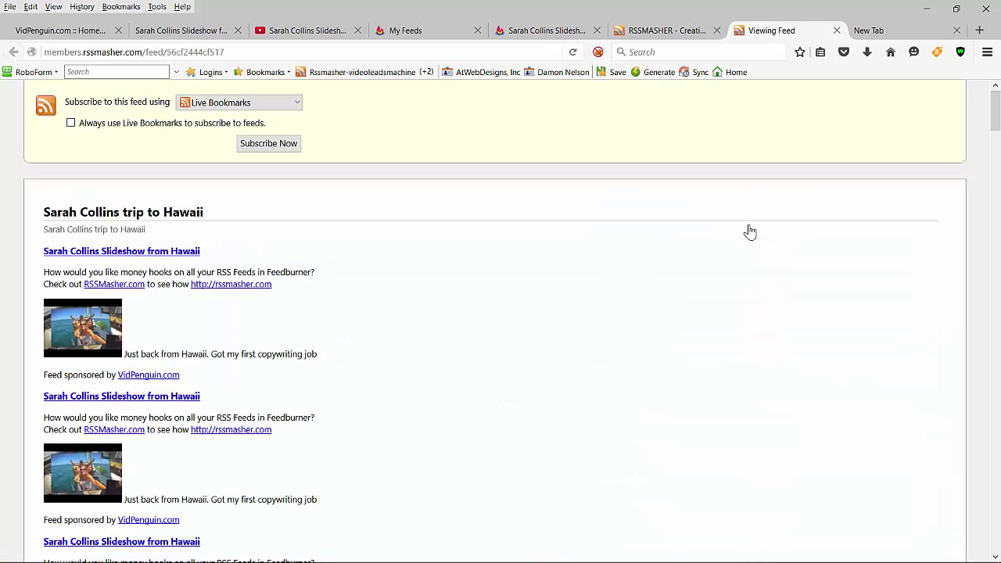
left_click(243, 49)
key("ctrl+a")
key("ctrl+c")
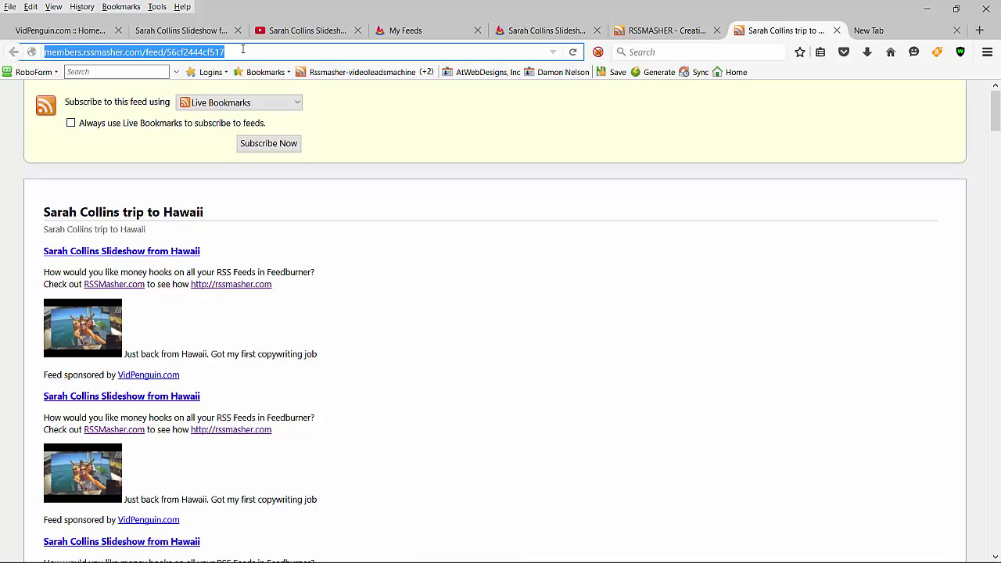
left_click(446, 32)
Step: Burn the pasted RSSMasher feed address in FeedBurner, accepting the suggested feed title and address
left_click(344, 341)
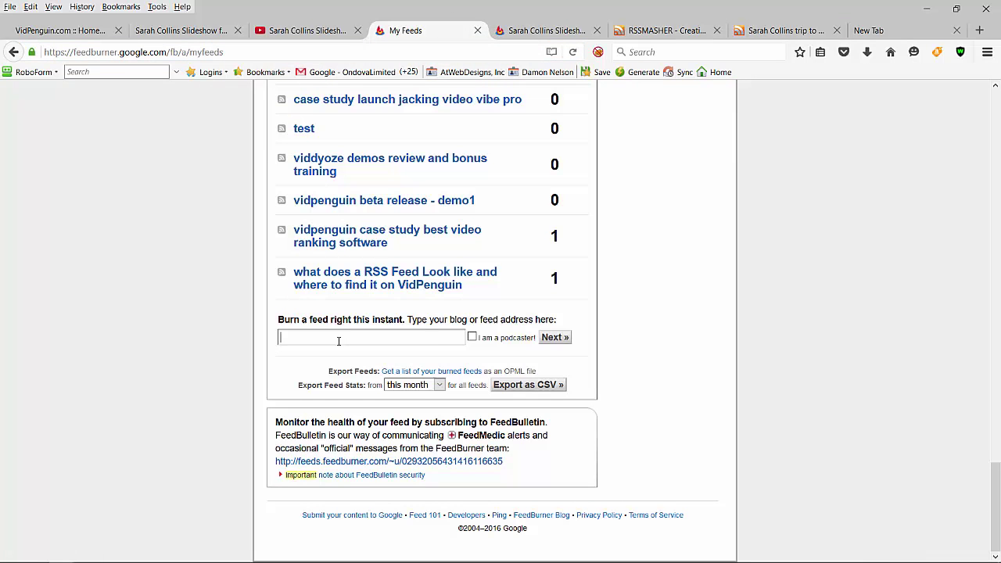
key("ctrl+v")
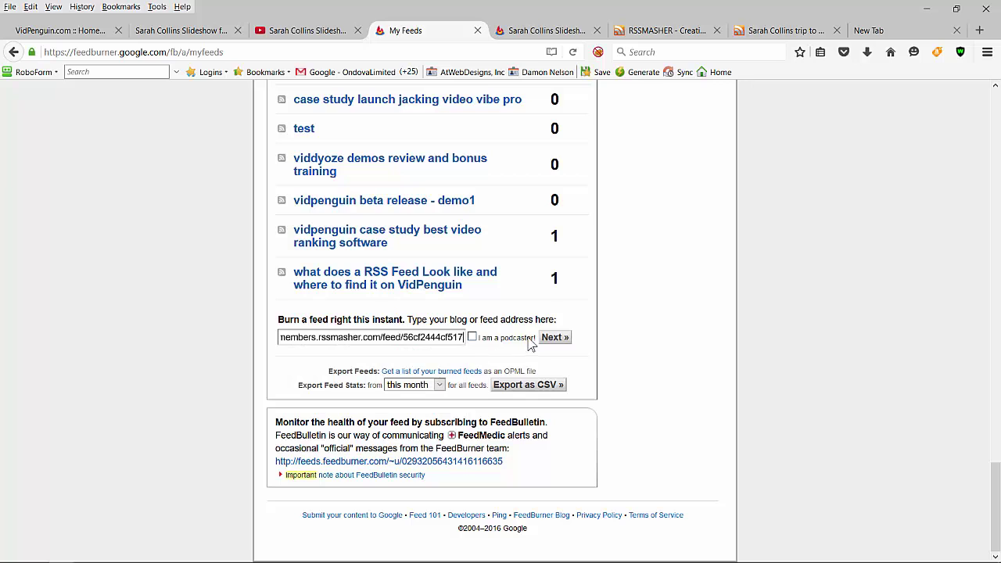
left_click(550, 339)
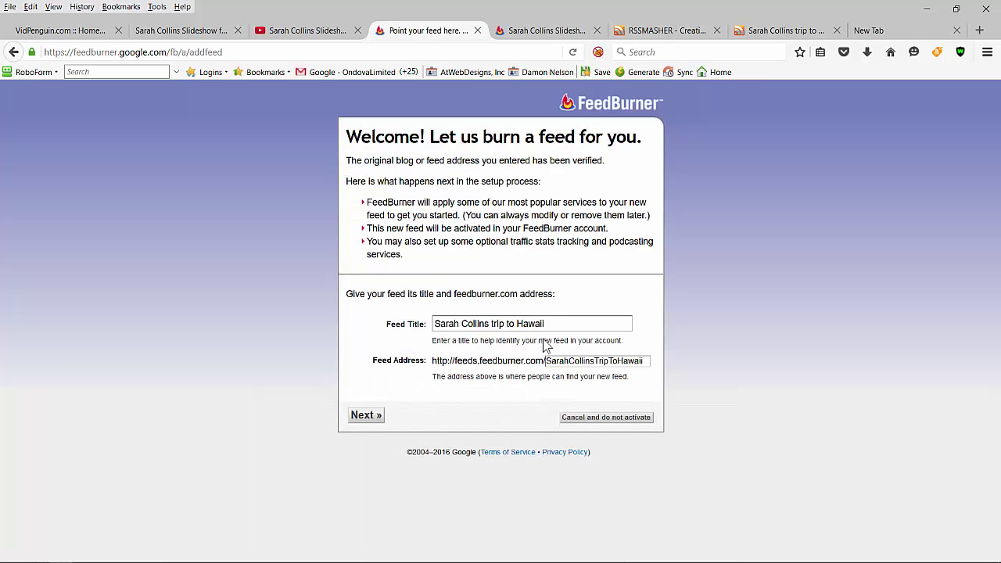
left_click(361, 416)
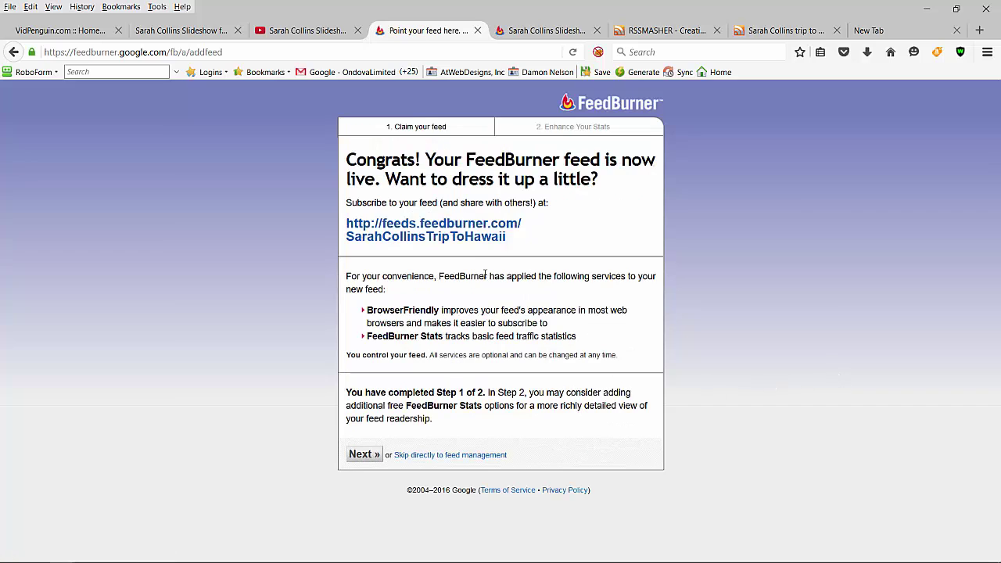
Step: Open the newly burned feed and scroll through it to confirm each entry has the money-hook links
left_click(457, 241)
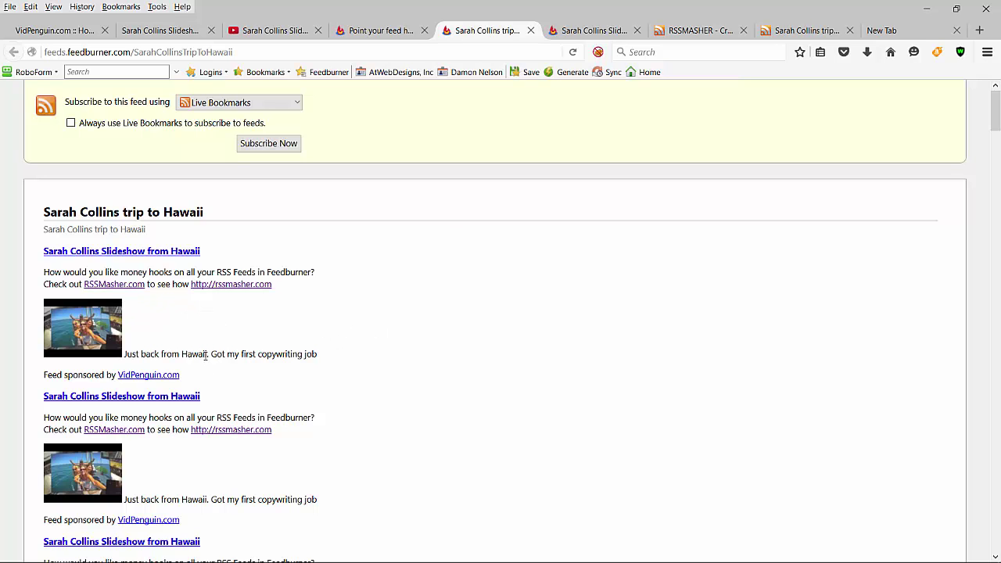
scroll(239, 375, "down", 3)
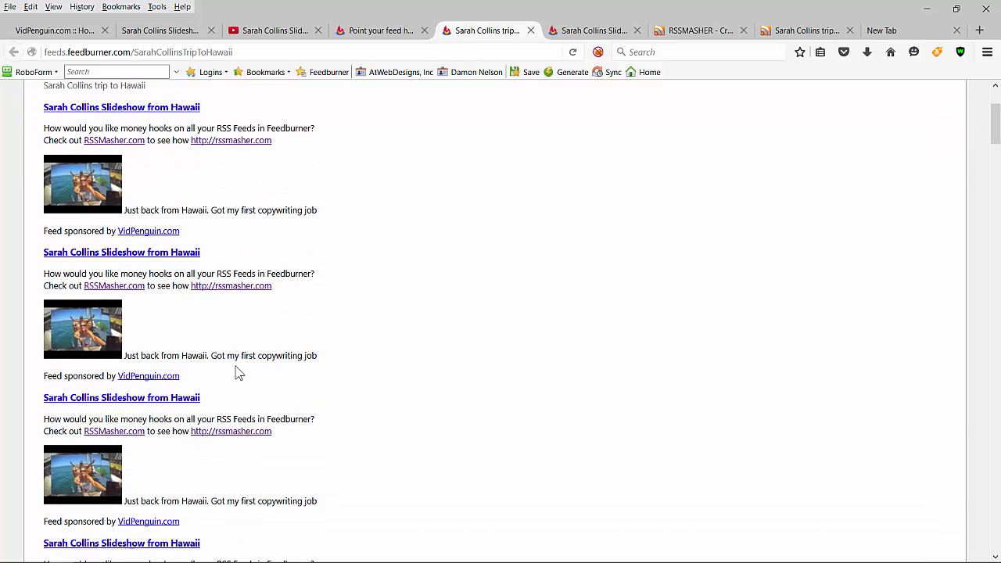
scroll(233, 371, "down", 5)
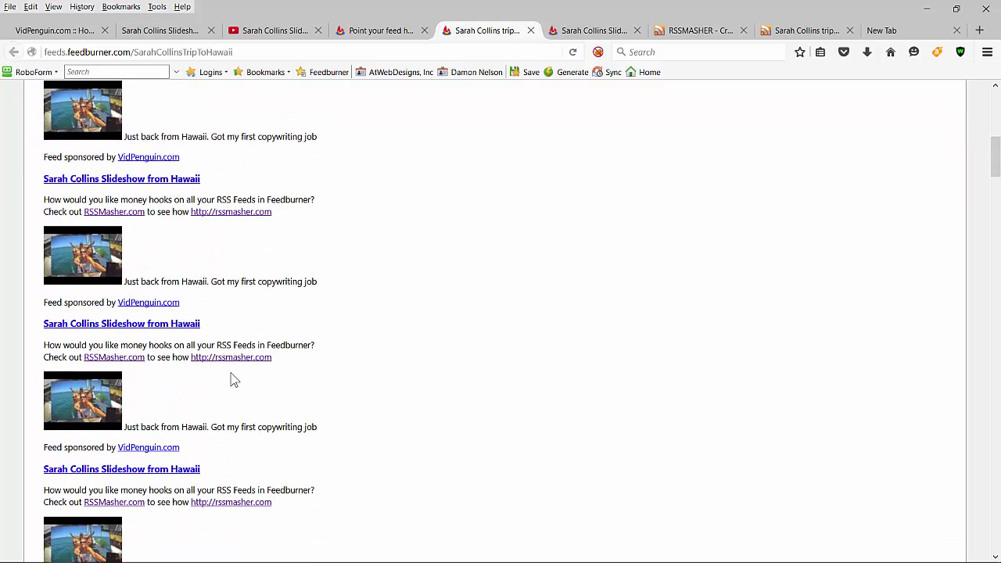
scroll(233, 377, "down", 2)
scroll(233, 377, "down", 3)
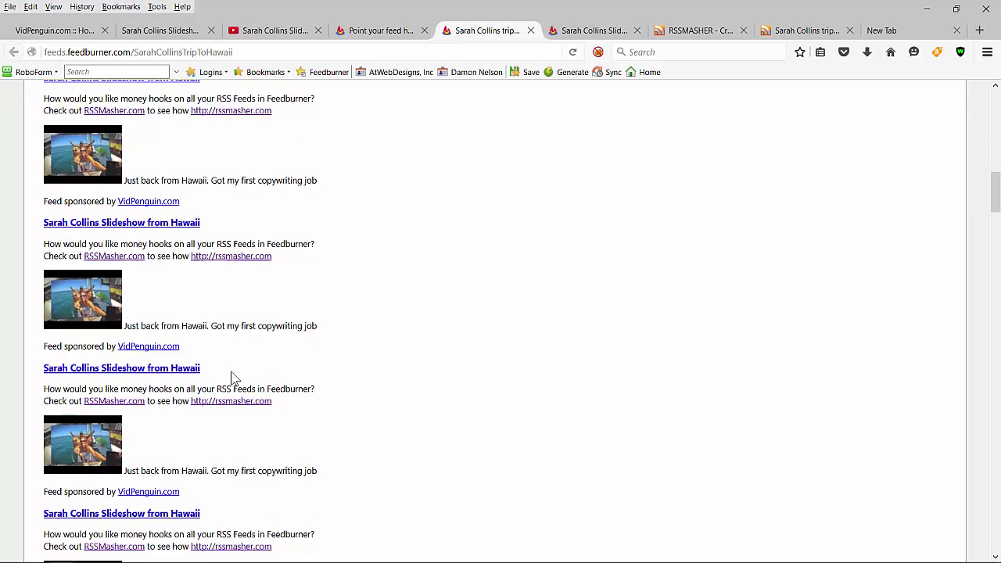
scroll(233, 378, "down", 5)
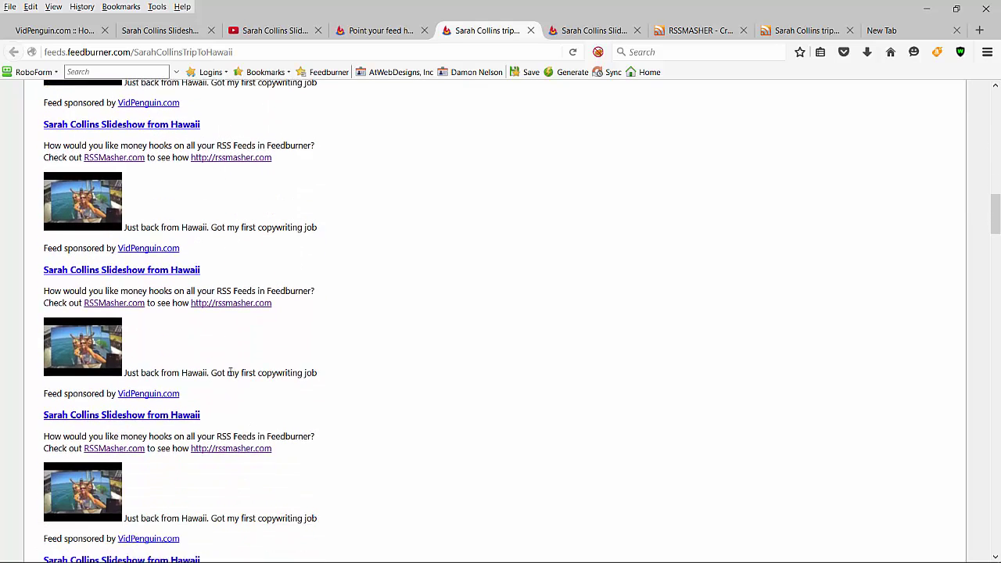
scroll(236, 365, "up", 6)
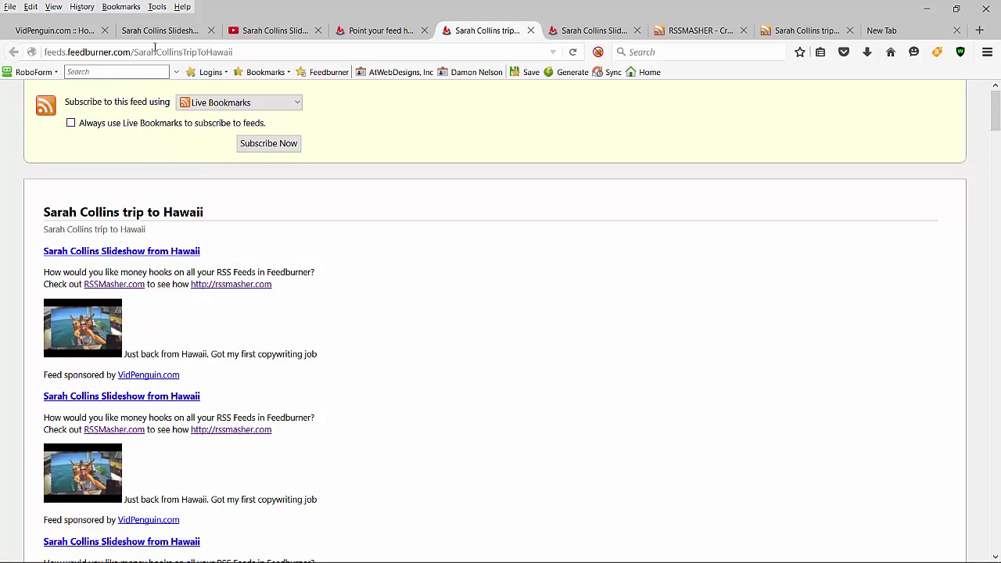
Step: Copy the FeedBurner feed address and open Send to Indexers for the slideshow feed in VidPenguin
left_click(154, 52)
key("ctrl+c")
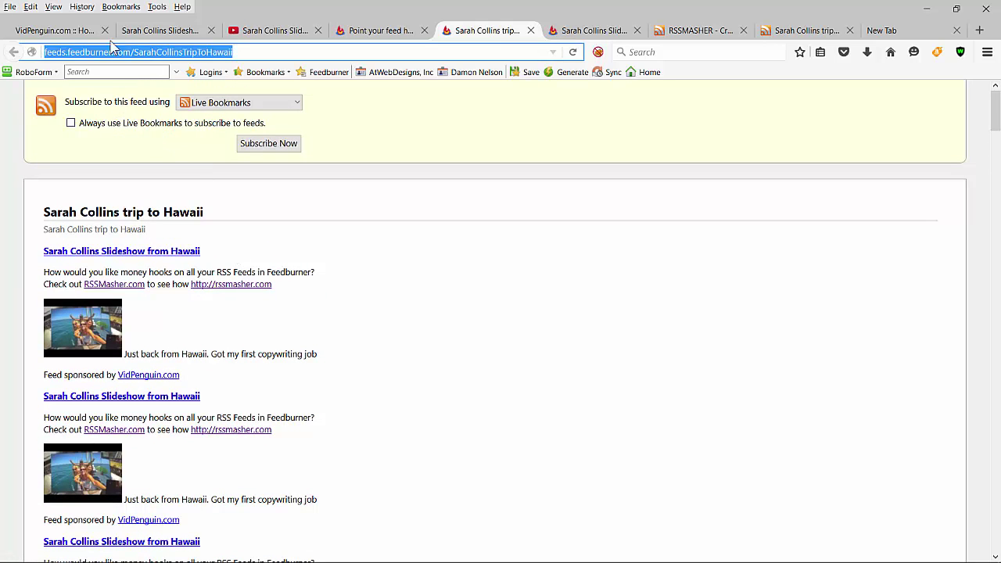
left_click(65, 35)
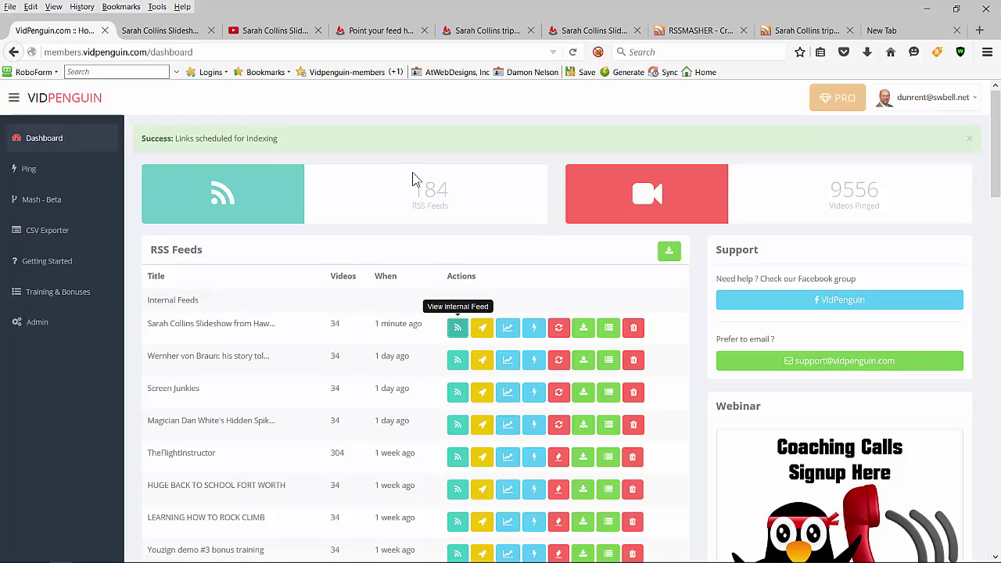
left_click(499, 336)
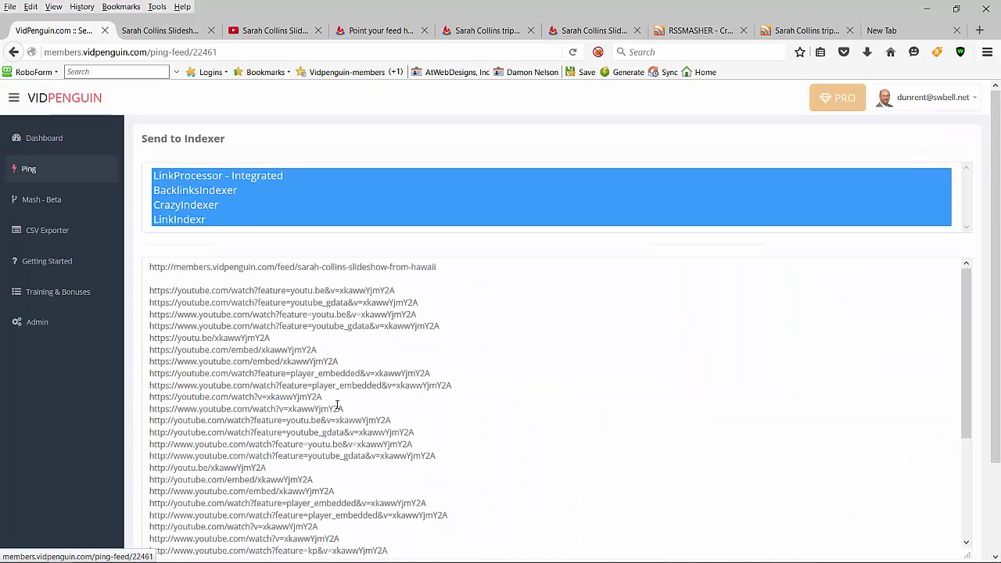
Step: Replace the existing link list with the FeedBurner address and submit it to the four indexers
left_click(149, 267)
key("shift+Down")
key("shift+Down")
key("shift+Down")
key("shift+Down")
key("shift+Down")
key("shift+Down")
key("shift+Down")
key("shift+Down")
key("shift+Down")
key("shift+Down")
key("shift+Down")
key("shift+Down")
key("shift+Down")
key("shift+Down")
key("shift+Down")
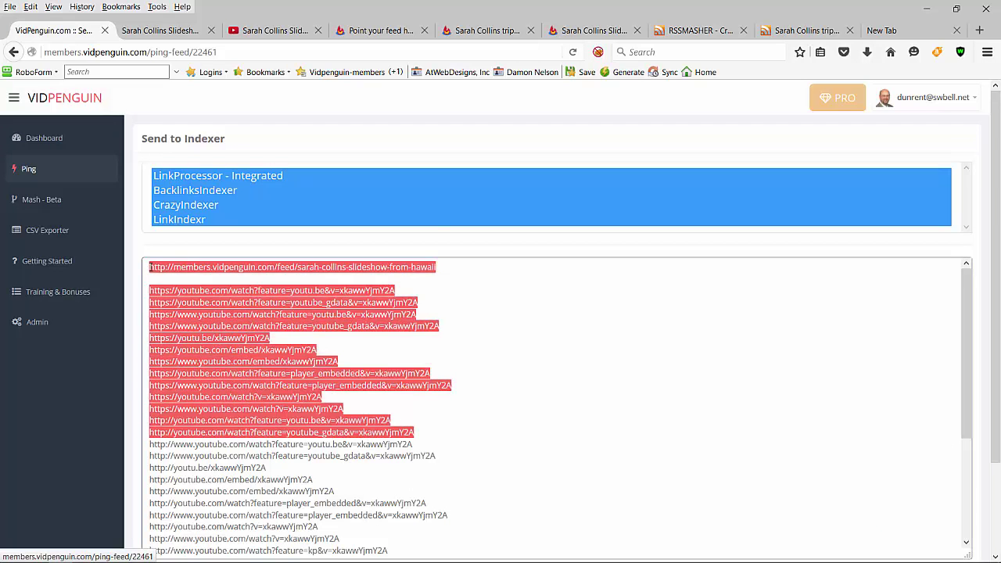
key("shift+Down")
key("shift+Down")
key("shift+Down")
key("shift+Down")
key("shift+Down")
key("shift+Down")
key("shift+Down")
key("shift+Down")
key("shift+Down")
key("shift+Down")
key("shift+Down")
key("shift+Down")
key("shift+Down")
key("shift+Down")
key("shift+Down")
key("Delete")
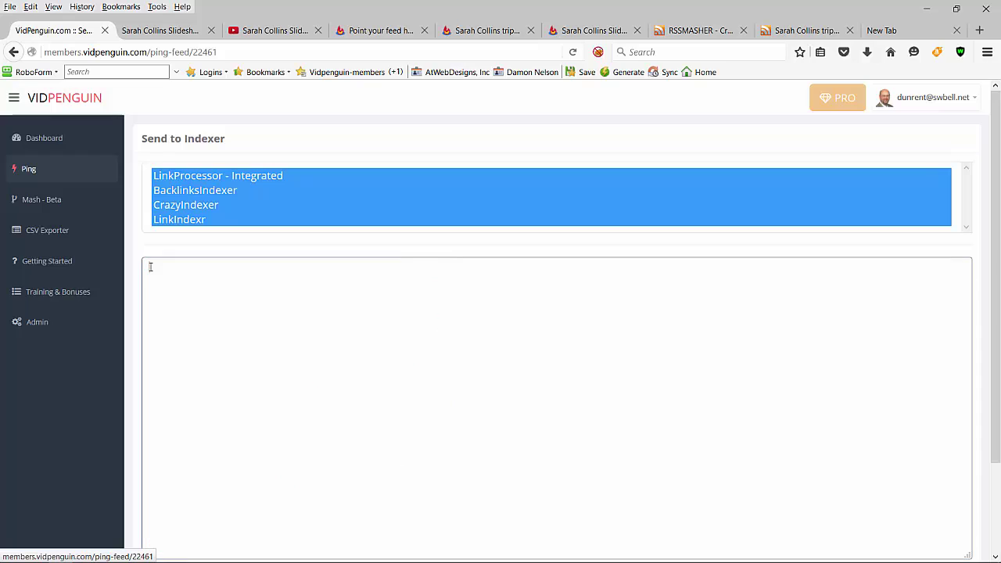
key("ctrl+v")
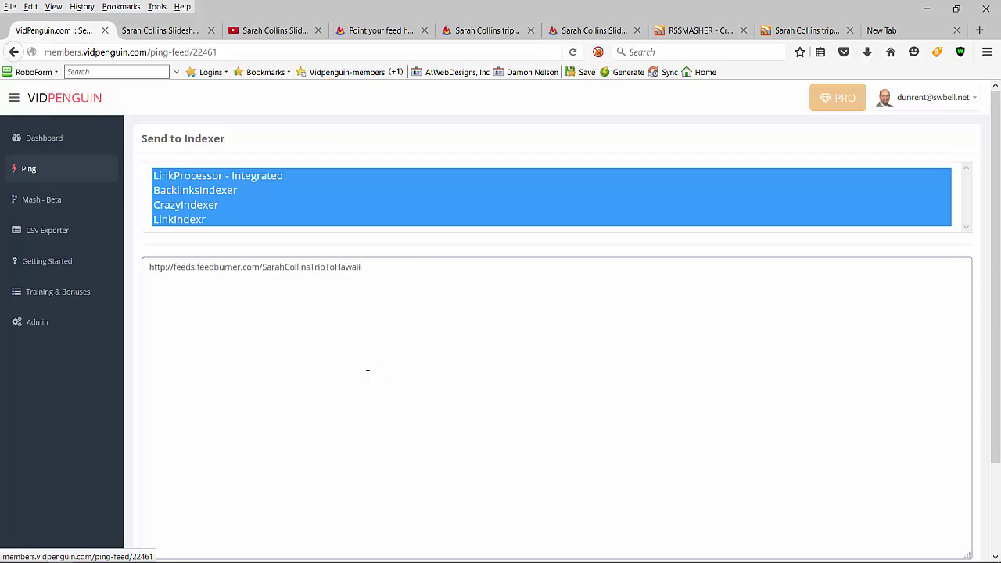
scroll(368, 367, "down", 3)
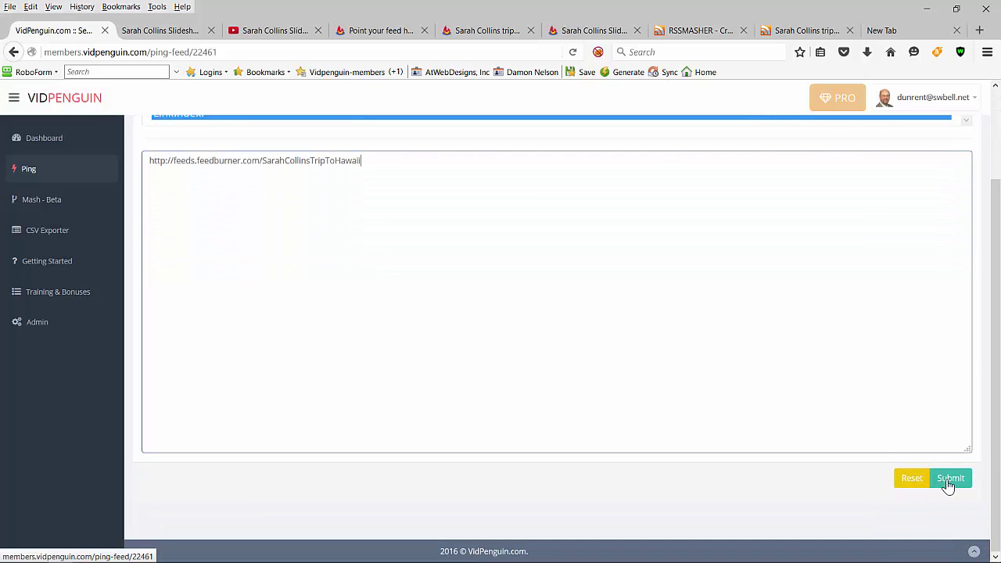
left_click(947, 480)
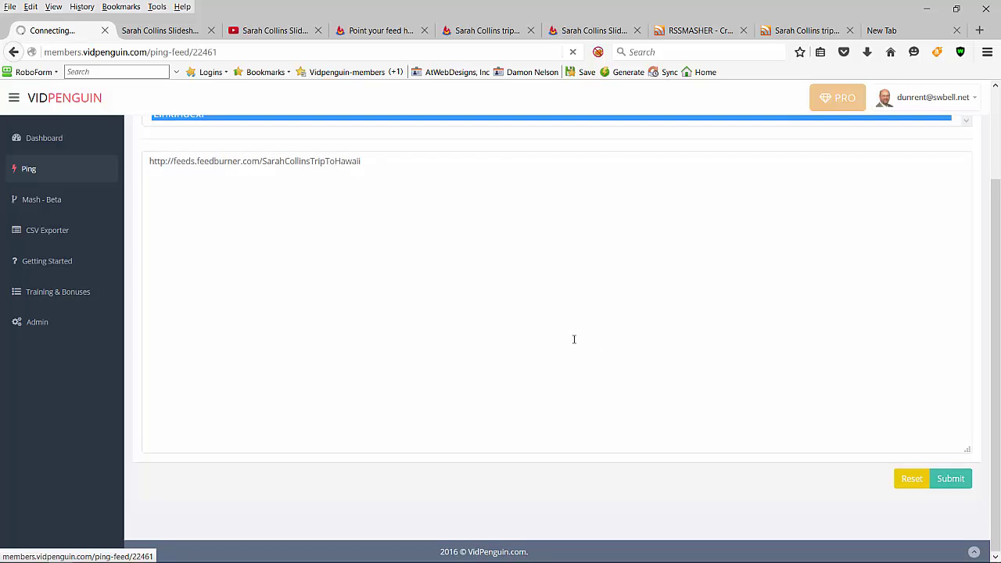
scroll(240, 243, "up", 3)
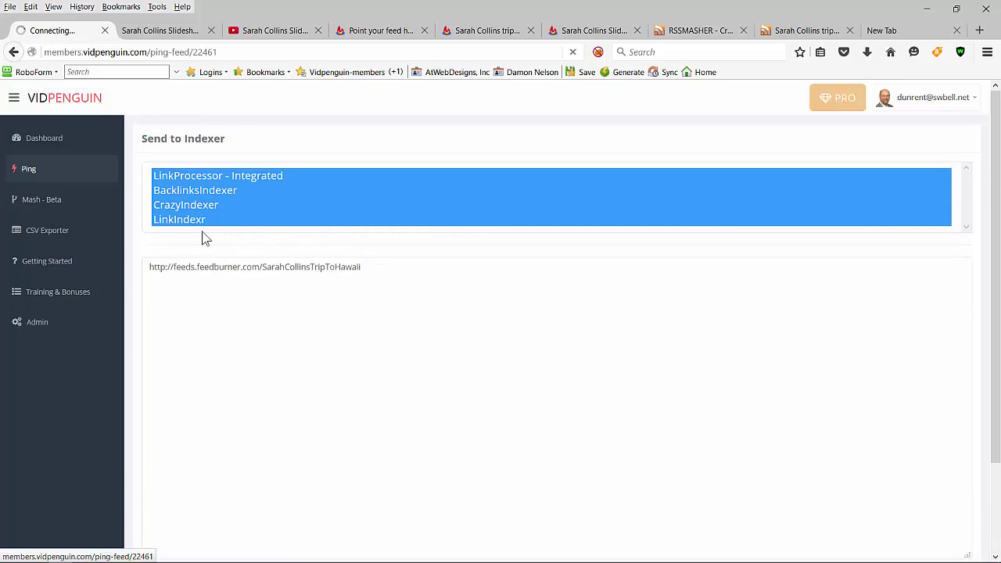